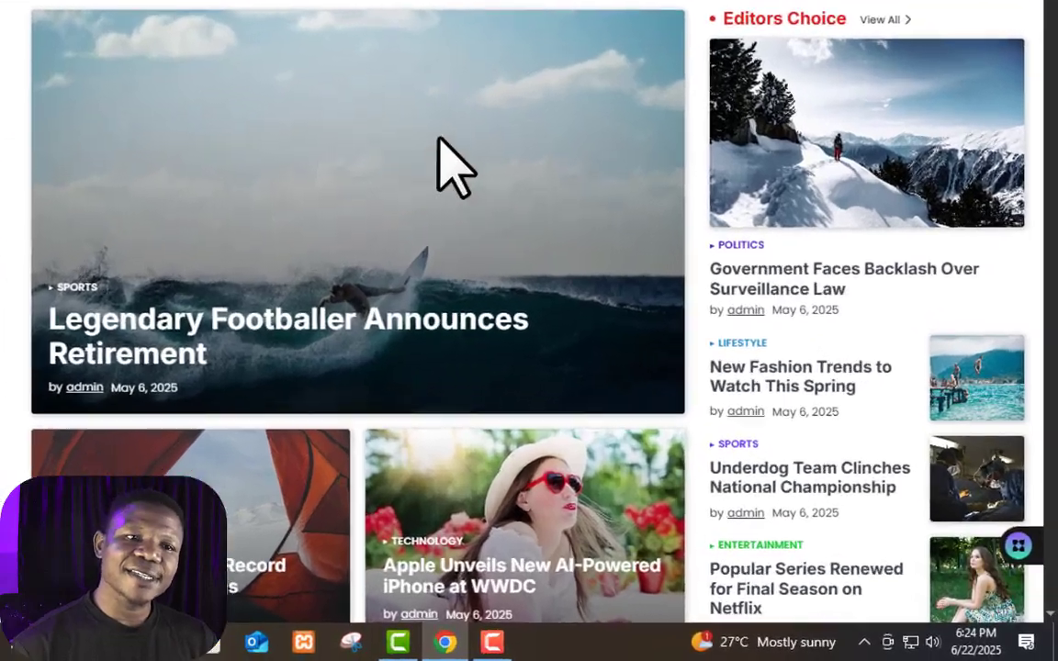
# - Look through the news site's homepage, examining the Editors Choice posts and their category labels
pyautogui.scroll(-1, 698, 246)
pyautogui.scroll(1, 903, 239)
pyautogui.scroll(1, 832, 48)
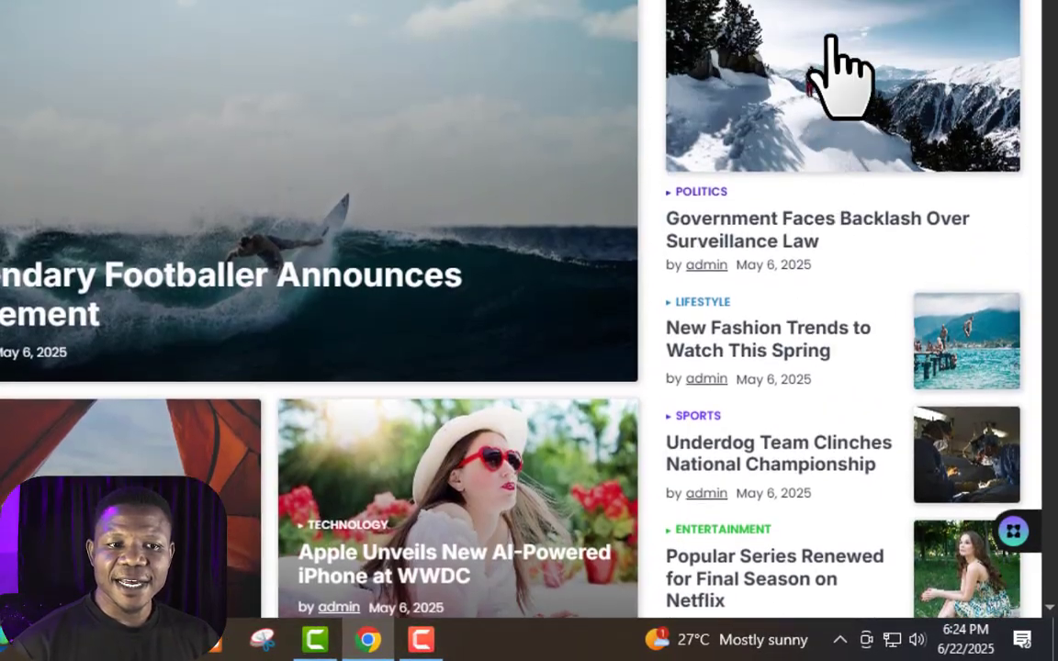
pyautogui.scroll(-1, 763, 138)
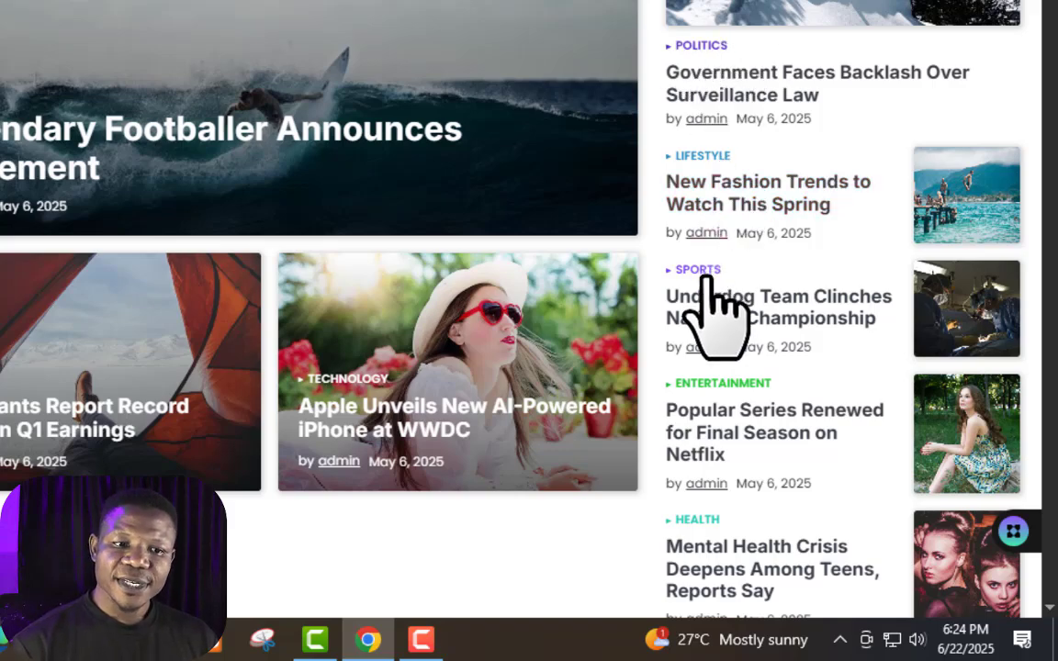
pyautogui.scroll(-1, 734, 404)
pyautogui.scroll(-3, 762, 395)
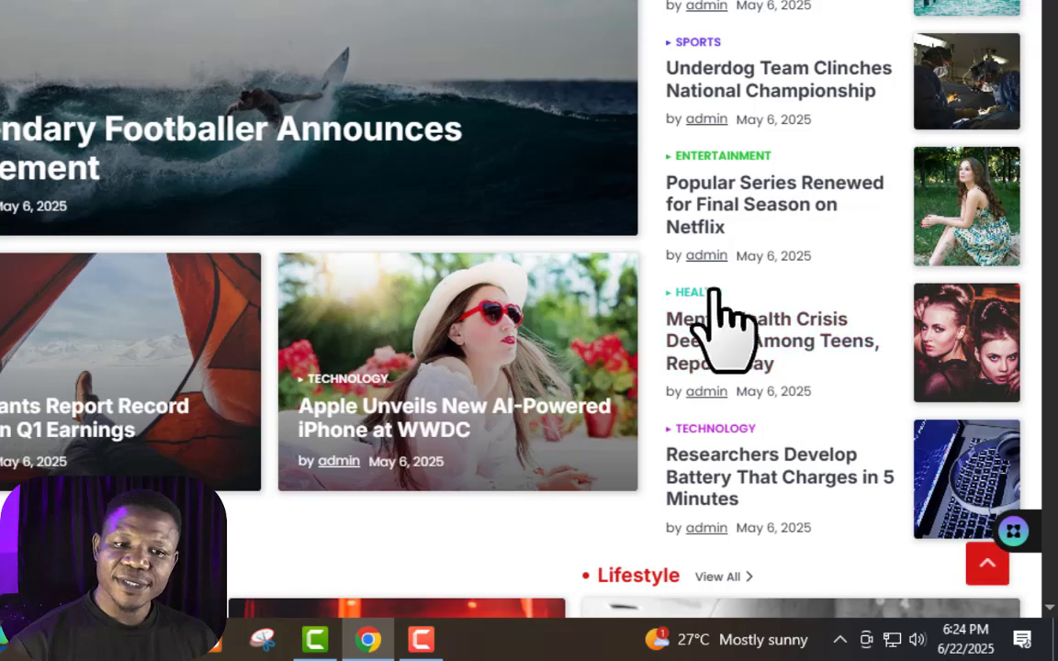
pyautogui.scroll(-1, 748, 450)
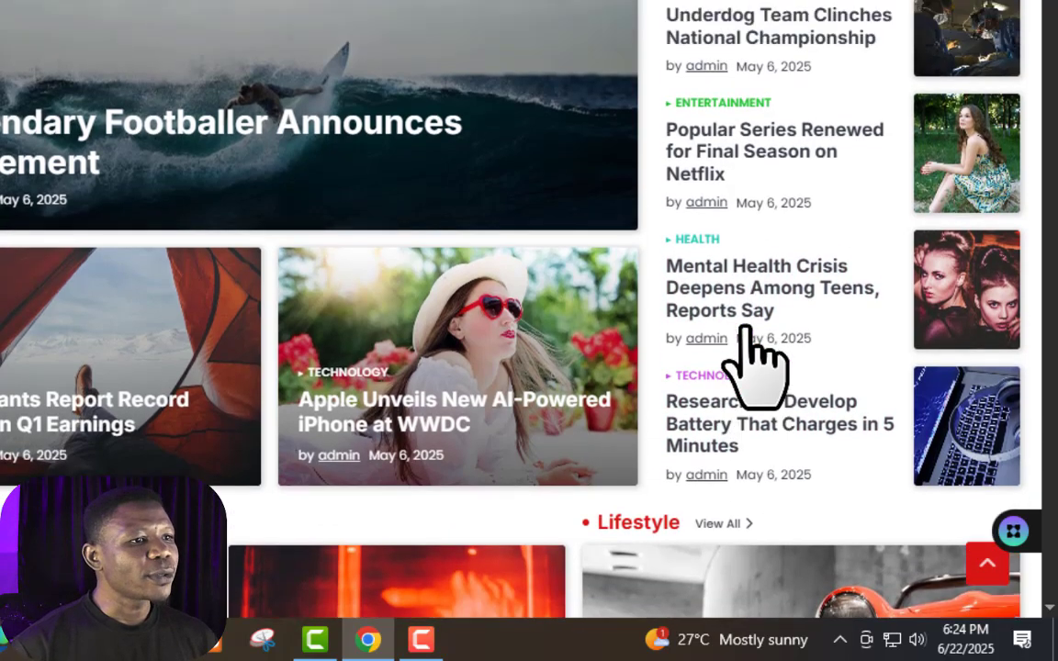
pyautogui.scroll(8, 753, 363)
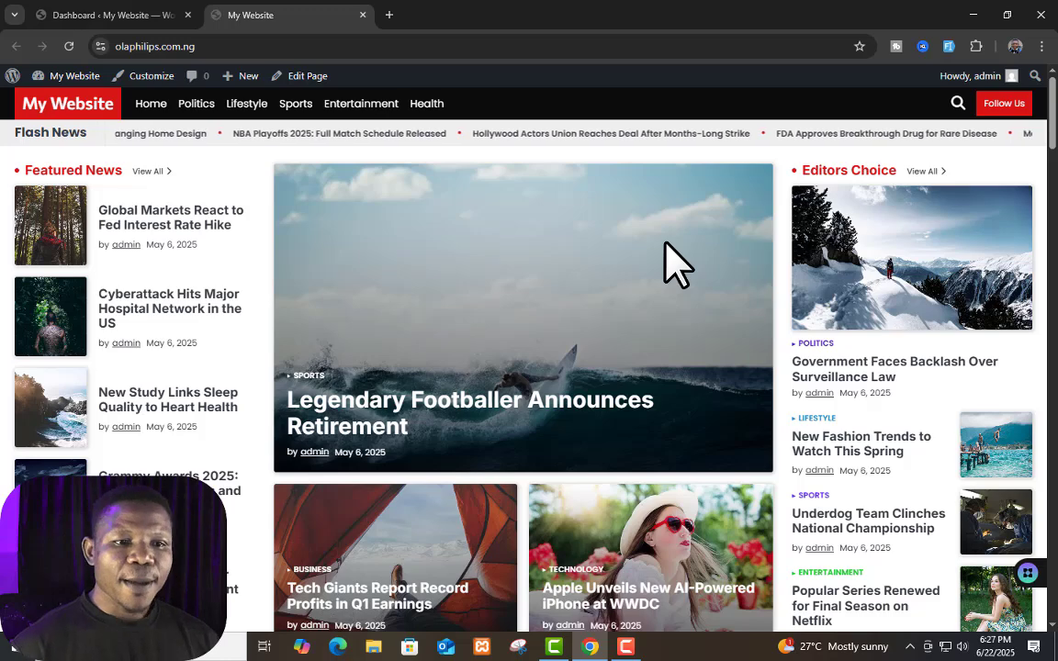
# - Open the Entertainment category from its label on a homepage post and look over the posts listed there
pyautogui.scroll(-2, 744, 313)
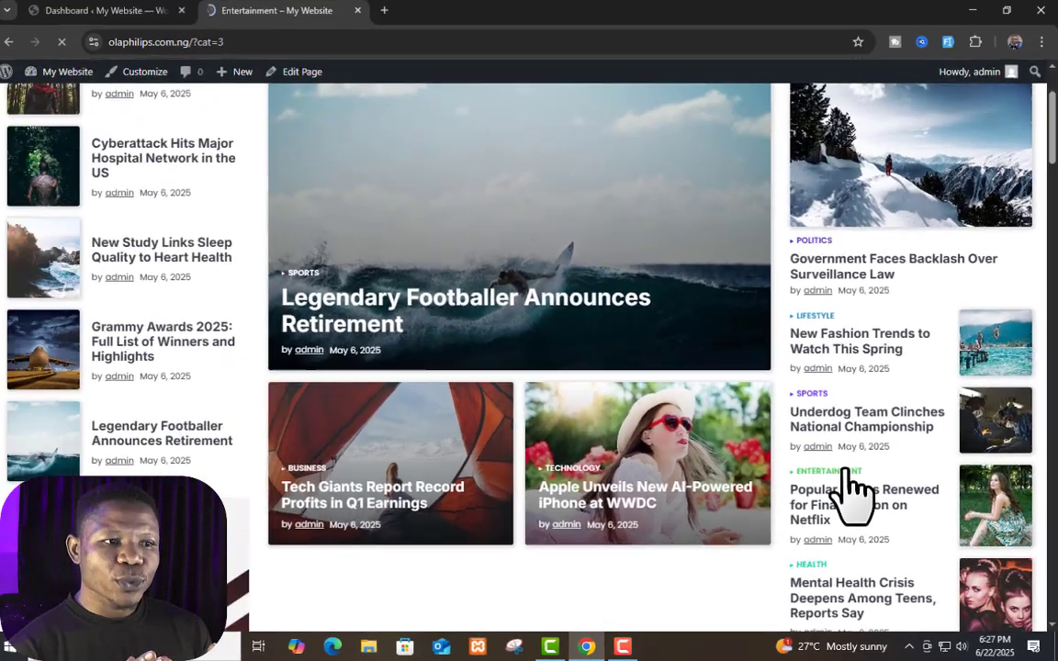
pyautogui.click(769, 405)
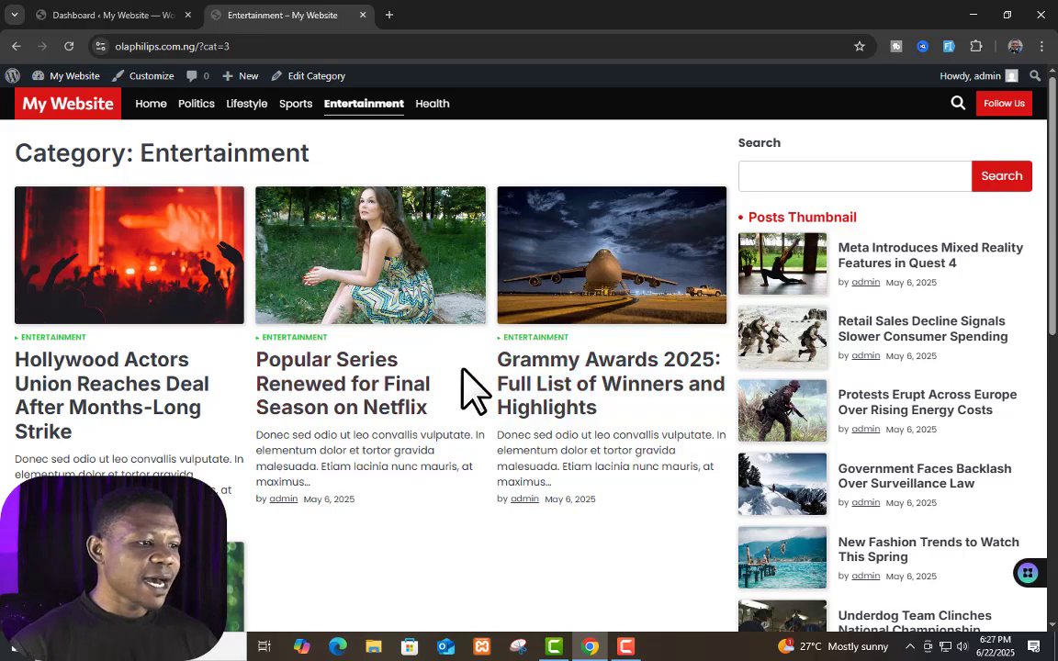
pyautogui.scroll(-3, 413, 367)
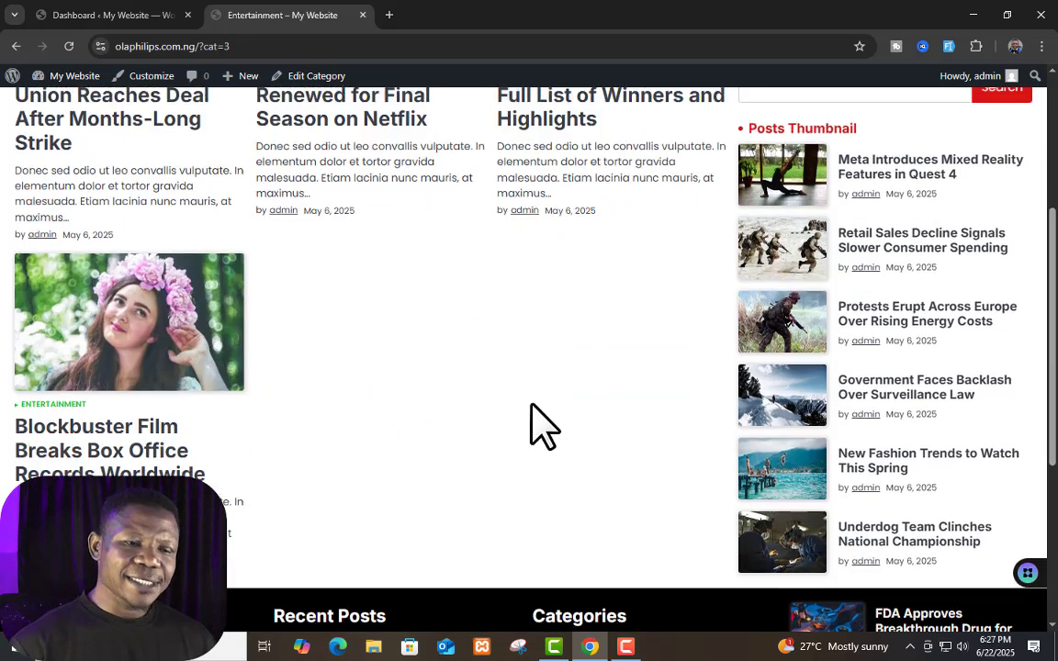
pyautogui.scroll(3, 542, 427)
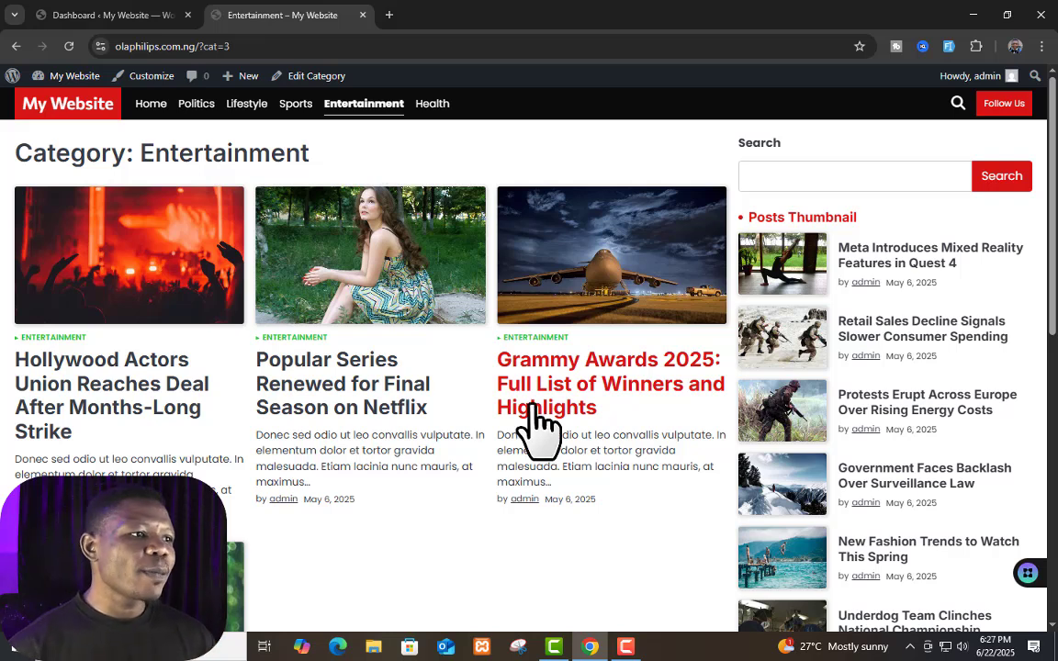
# - Return to the homepage and open the Politics category from a post's label to view its posts
pyautogui.click(72, 97)
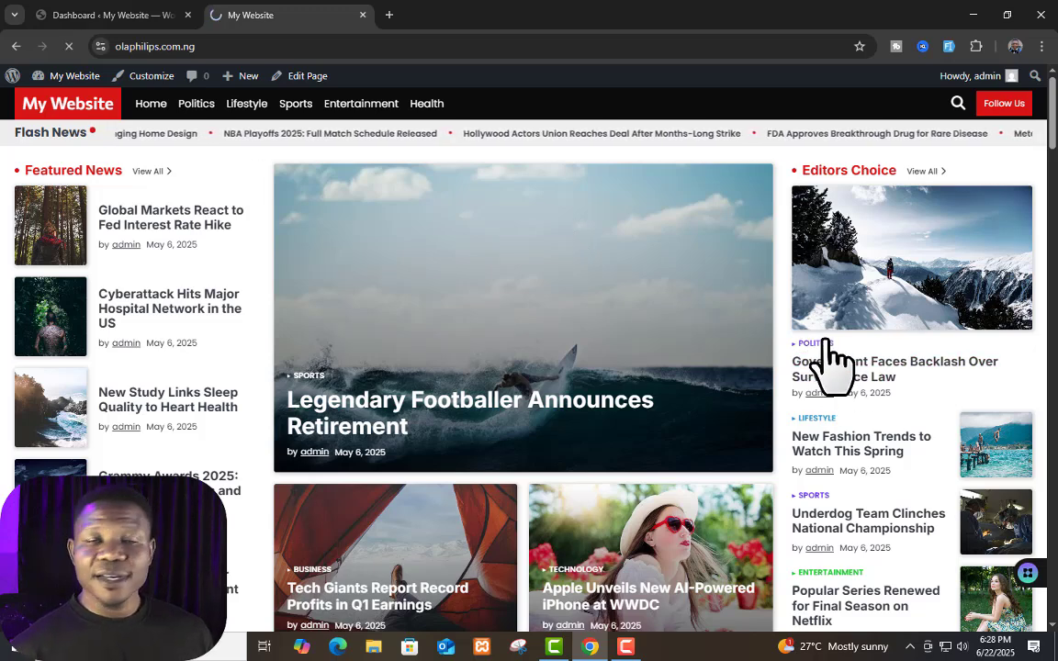
pyautogui.click(825, 342)
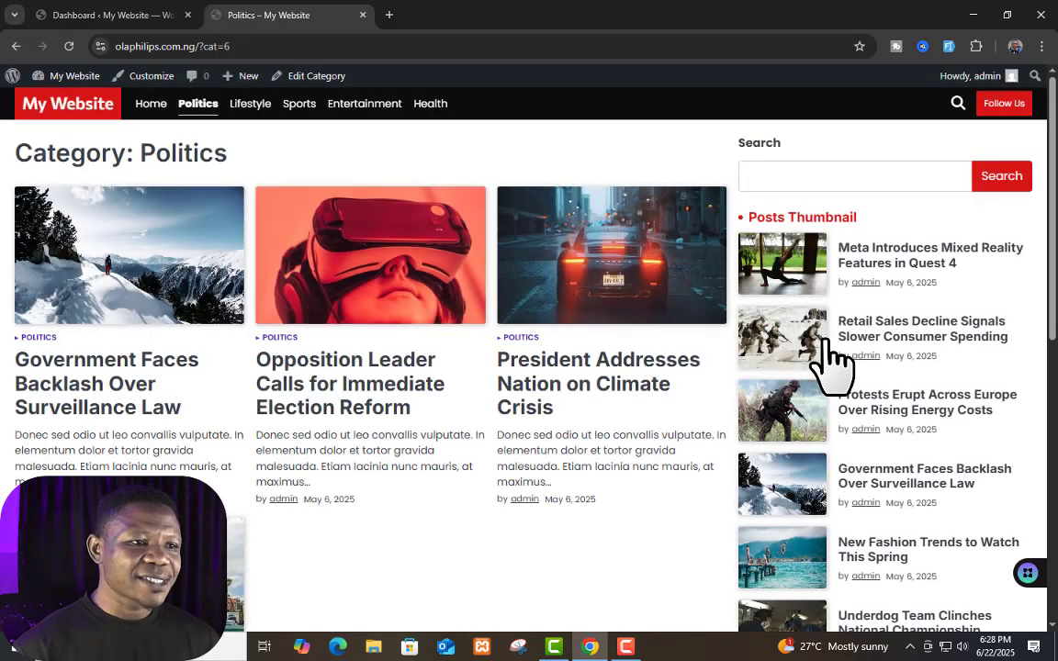
pyautogui.scroll(-1, 283, 418)
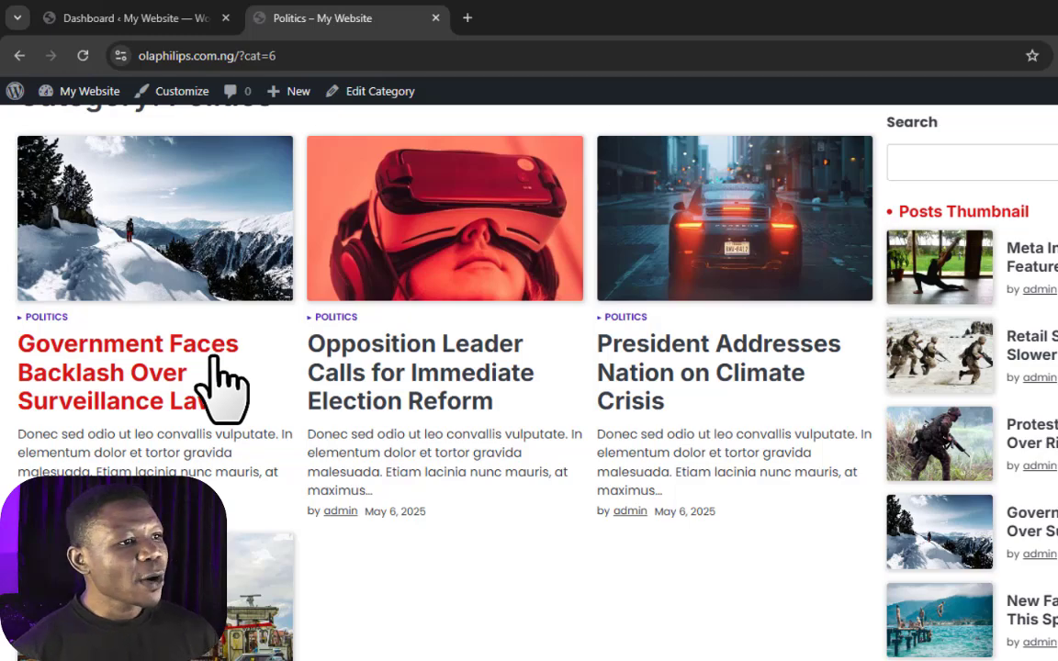
pyautogui.scroll(1, 533, 492)
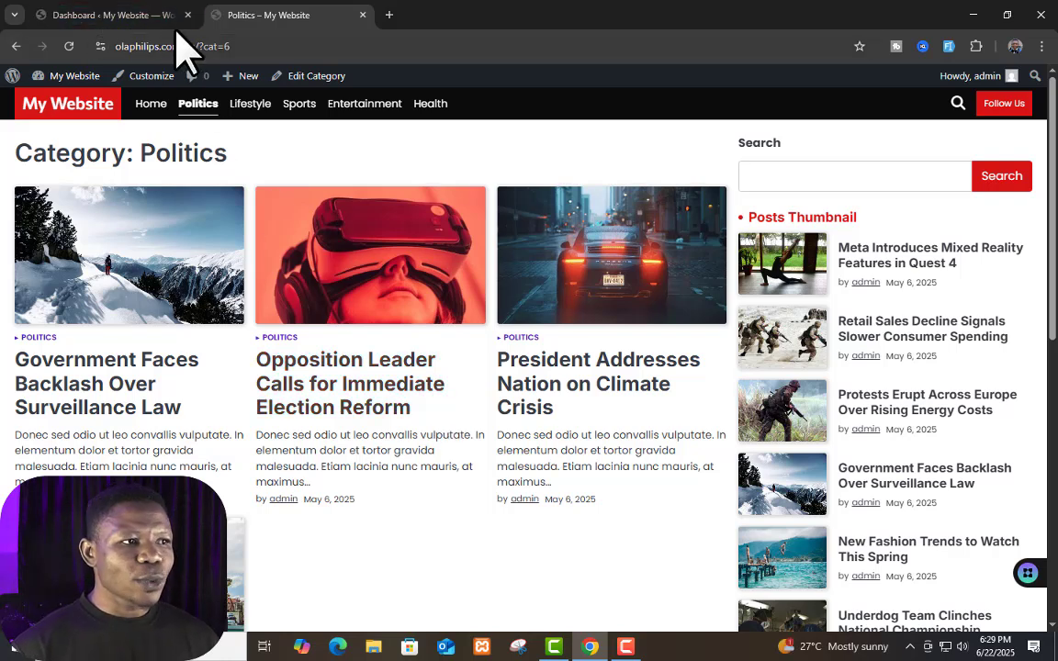
# - Switch to the WordPress admin tab, reload the Dashboard and look through its panels
pyautogui.click(137, 16)
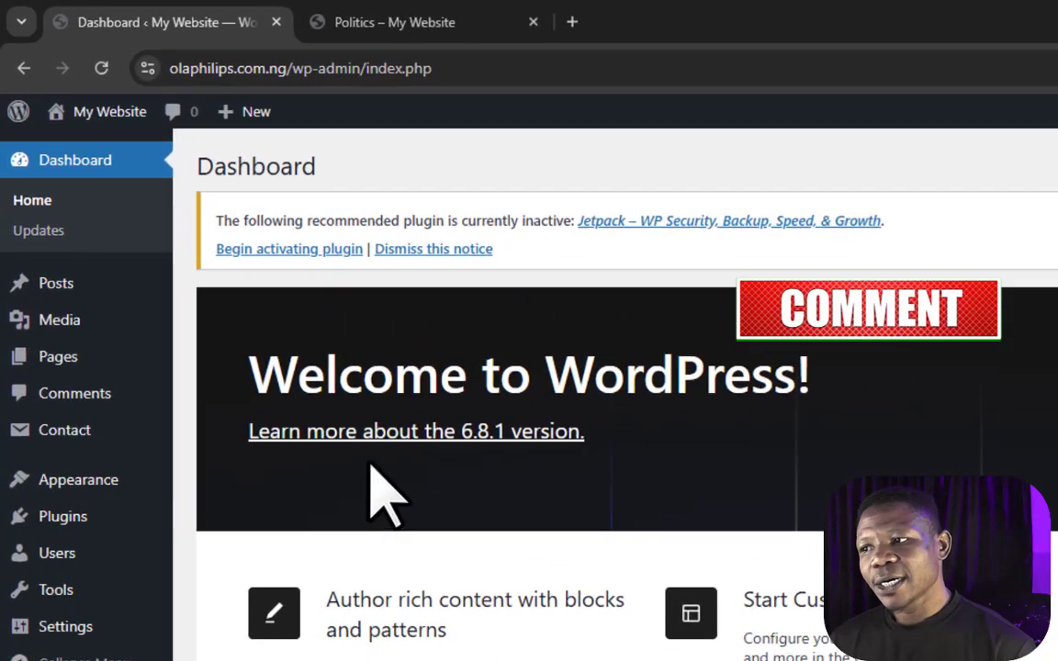
pyautogui.moveTo(61, 289)
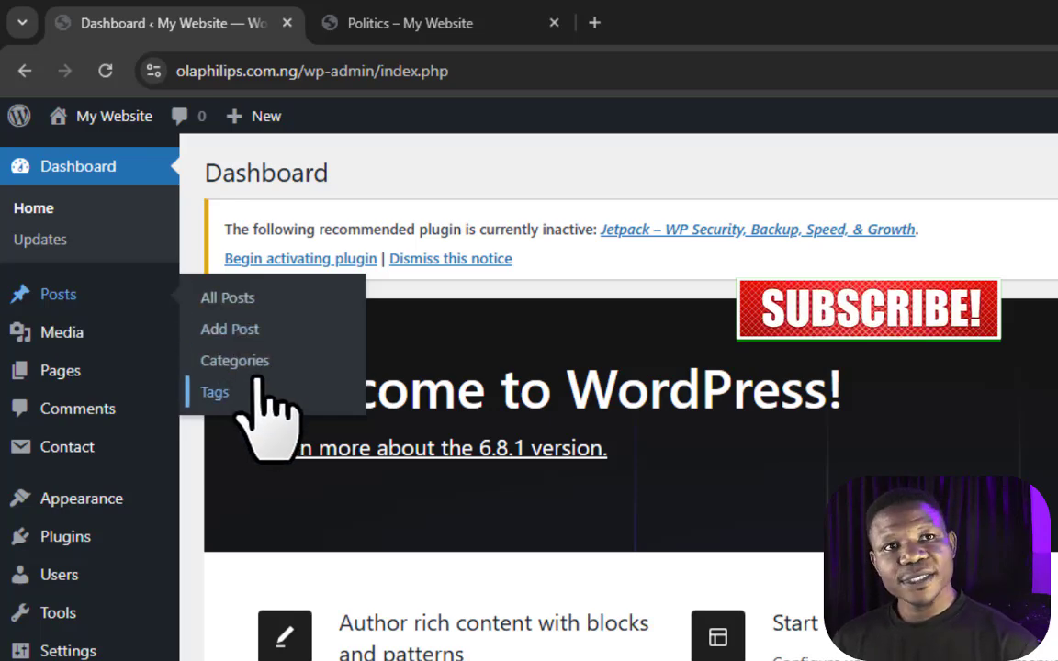
pyautogui.click(93, 170)
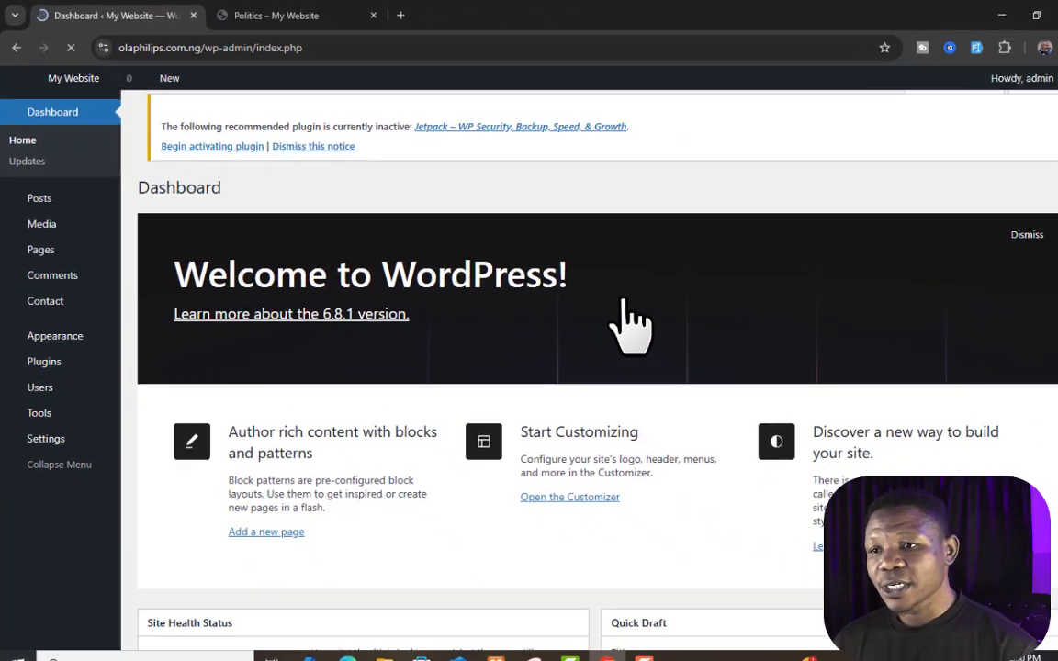
pyautogui.scroll(-8, 740, 354)
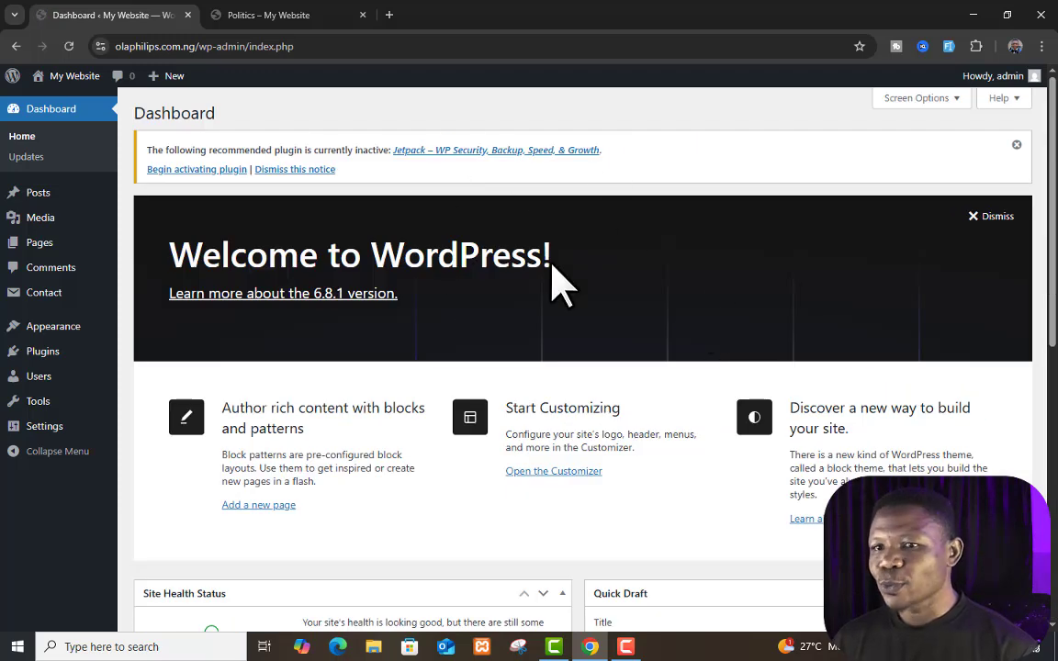
pyautogui.scroll(-8, 732, 321)
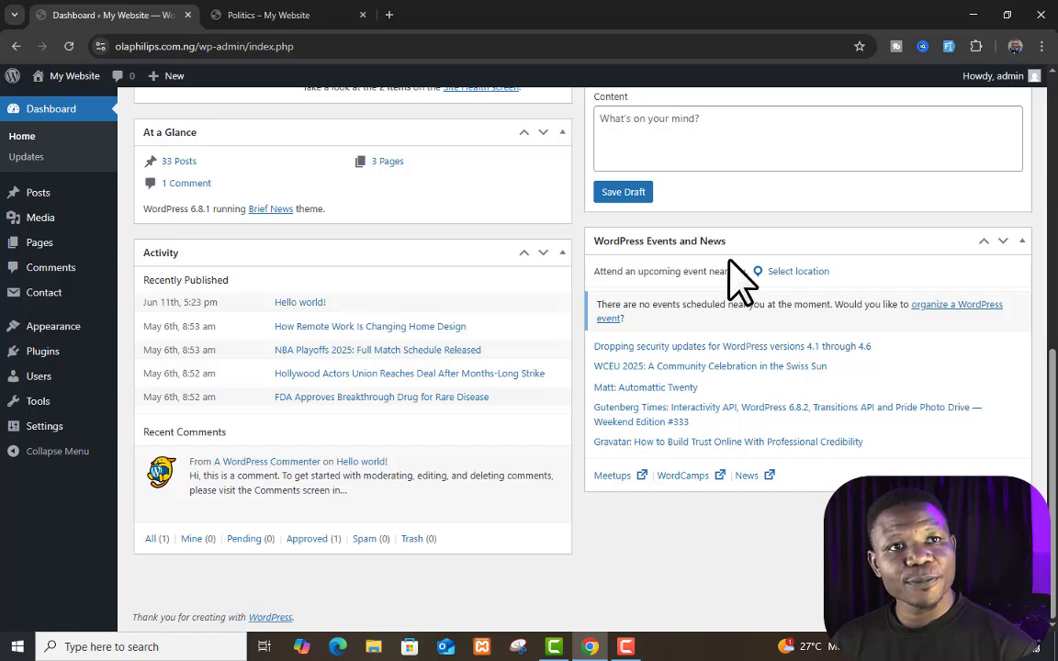
pyautogui.scroll(2, 740, 276)
pyautogui.scroll(6, 725, 289)
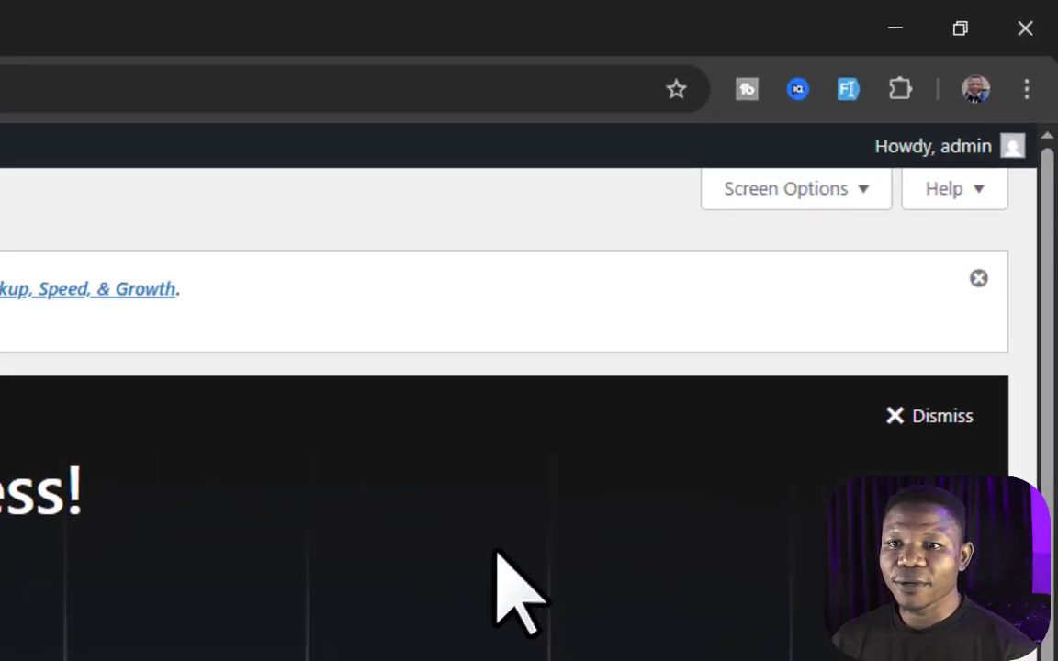
# - Hide the Welcome, WordPress Events and News, Quick Draft, At a Glance and Activity panels on the Dashboard
pyautogui.click(847, 188)
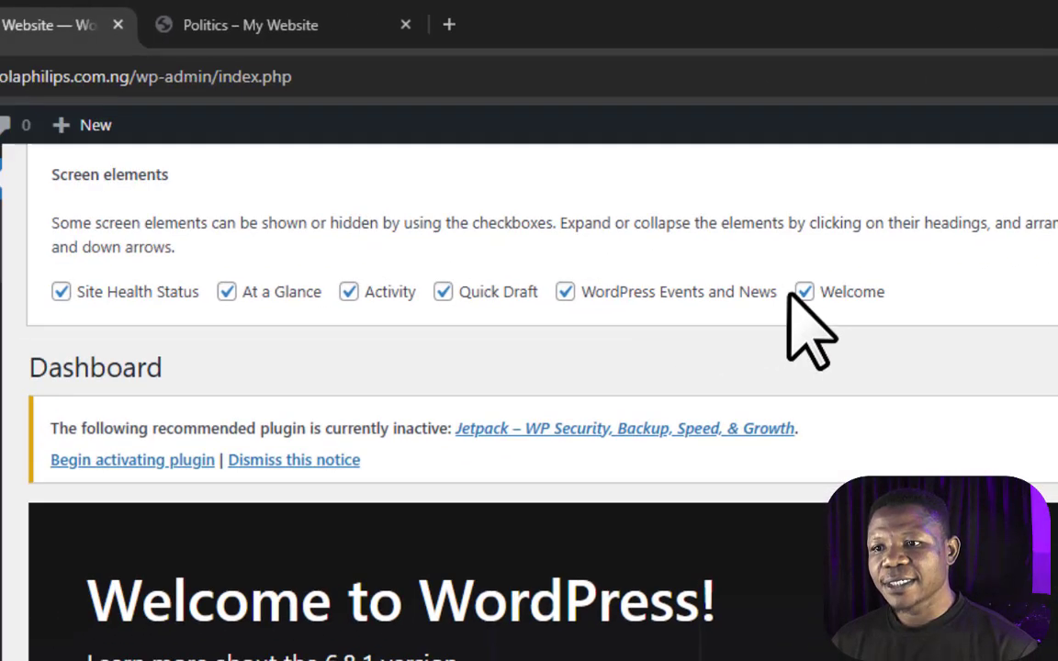
pyautogui.click(803, 291)
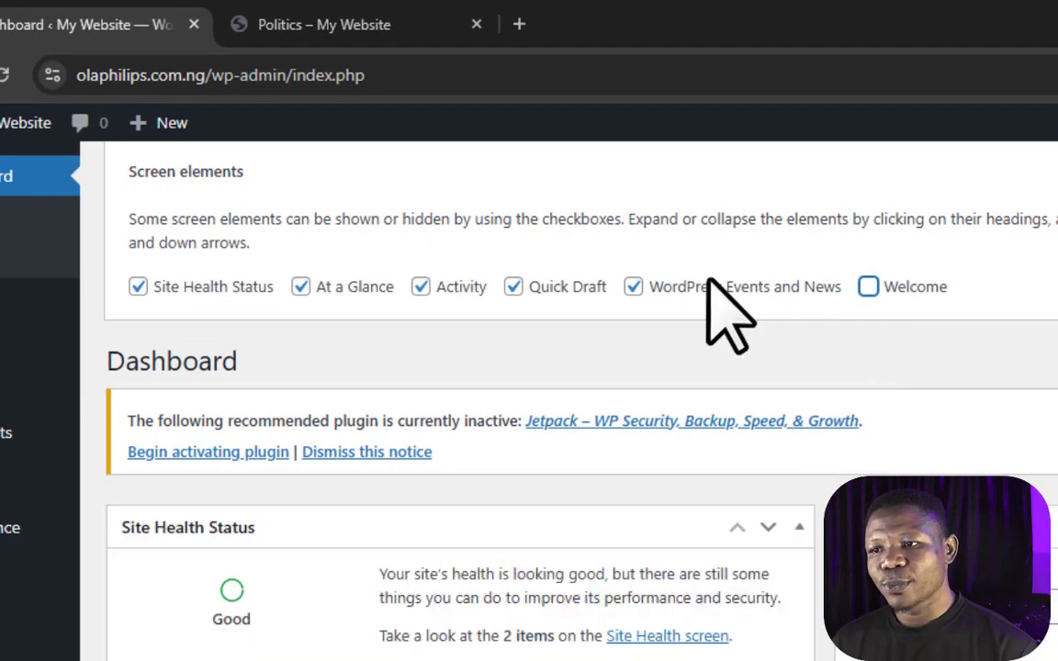
pyautogui.click(633, 287)
pyautogui.click(517, 290)
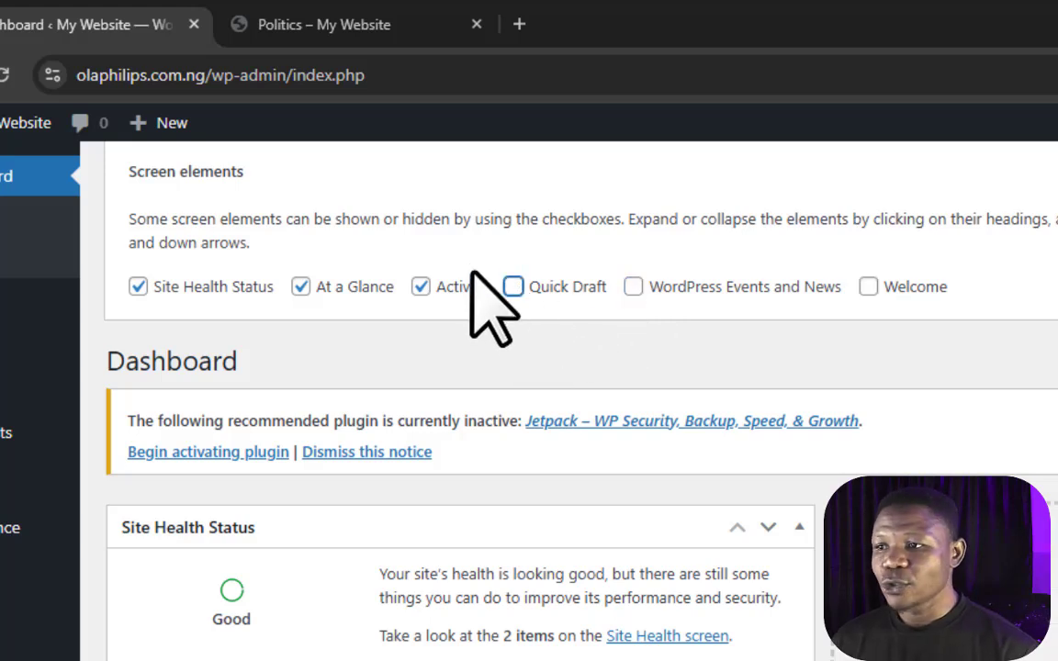
pyautogui.click(300, 286)
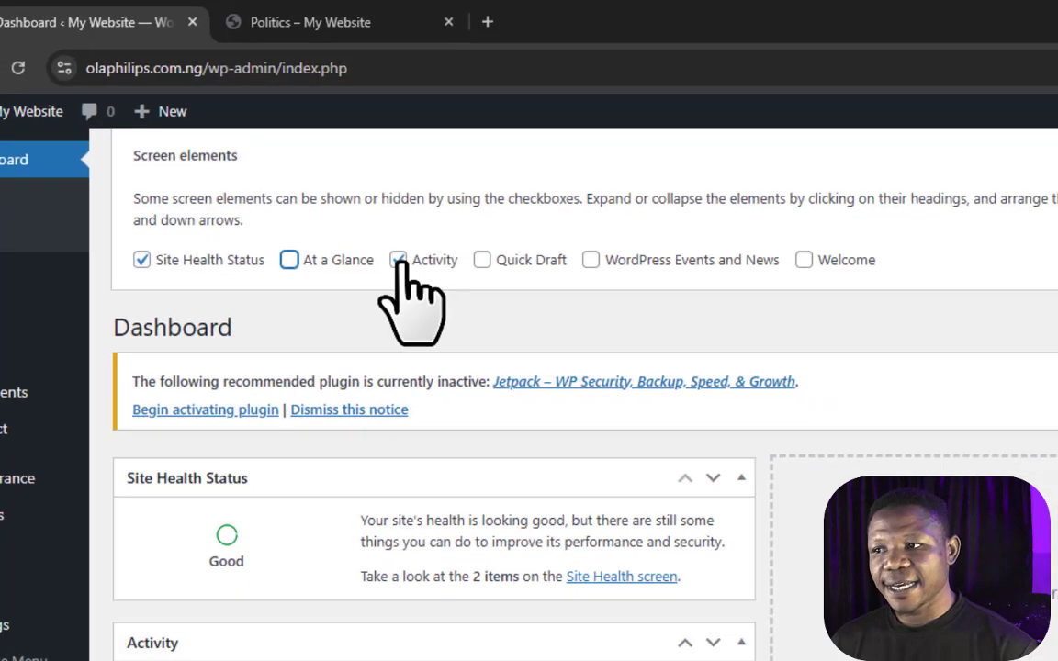
pyautogui.click(421, 286)
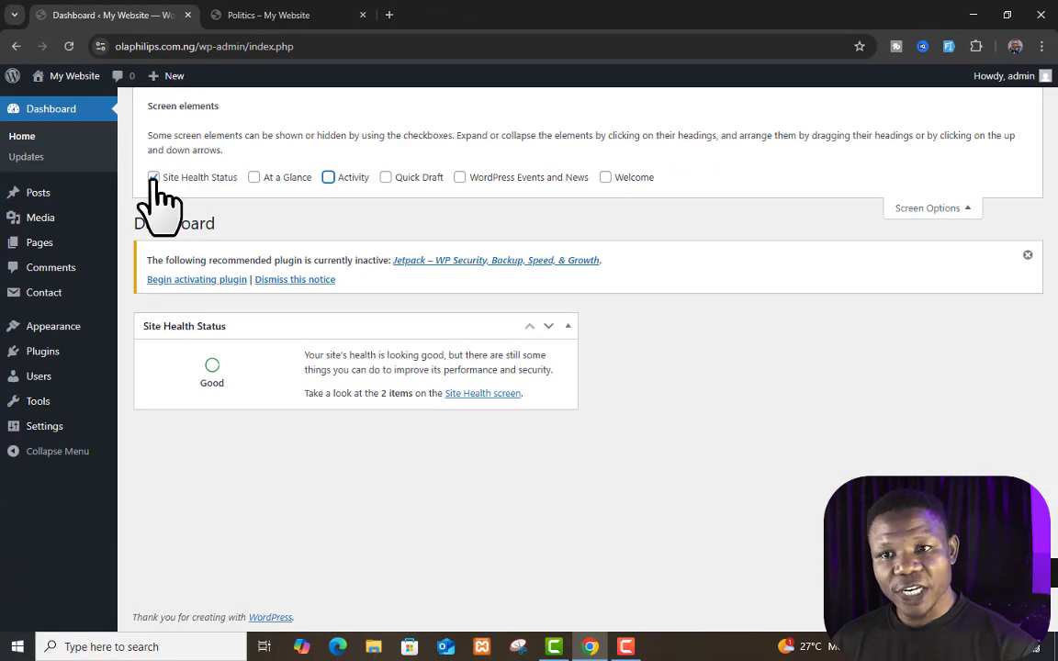
pyautogui.click(966, 208)
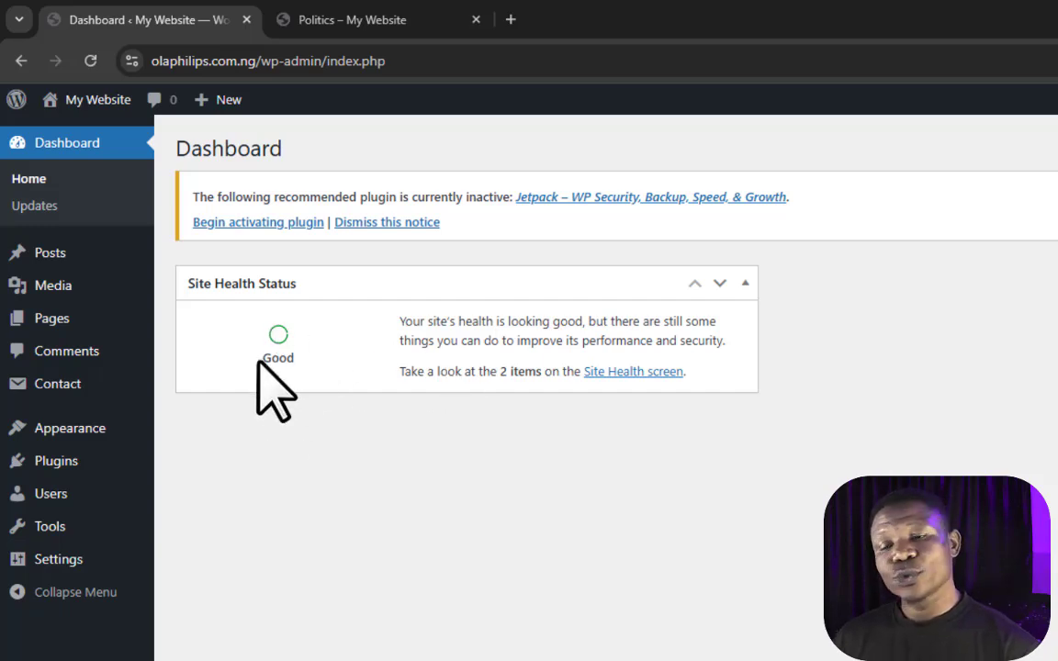
# - Open the post Categories page in the admin area and view the add form and category list
pyautogui.moveTo(51, 250)
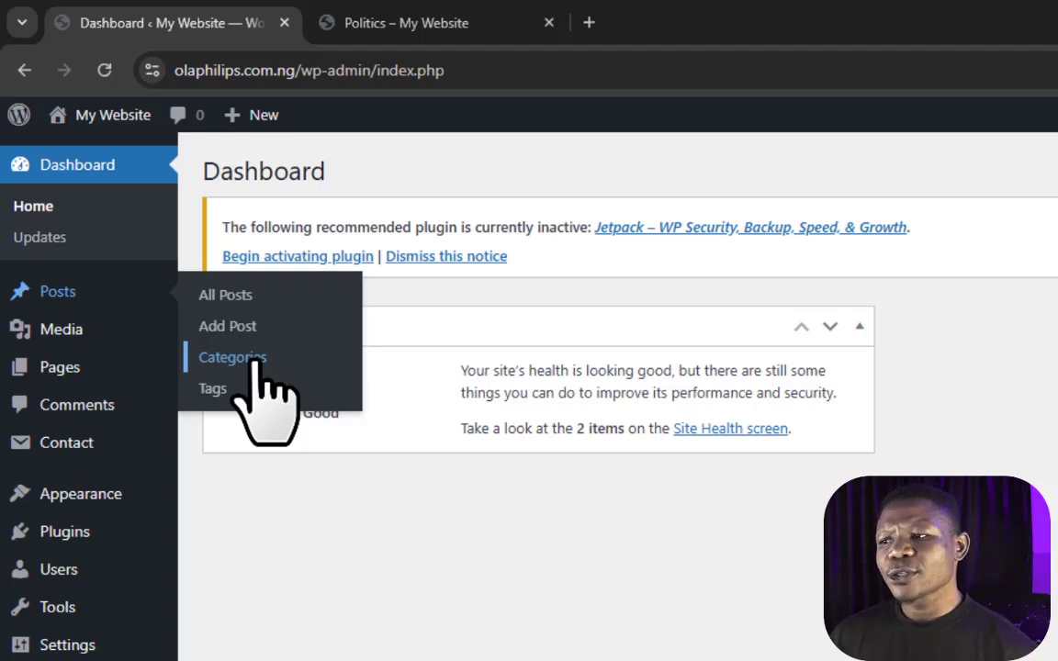
pyautogui.click(256, 360)
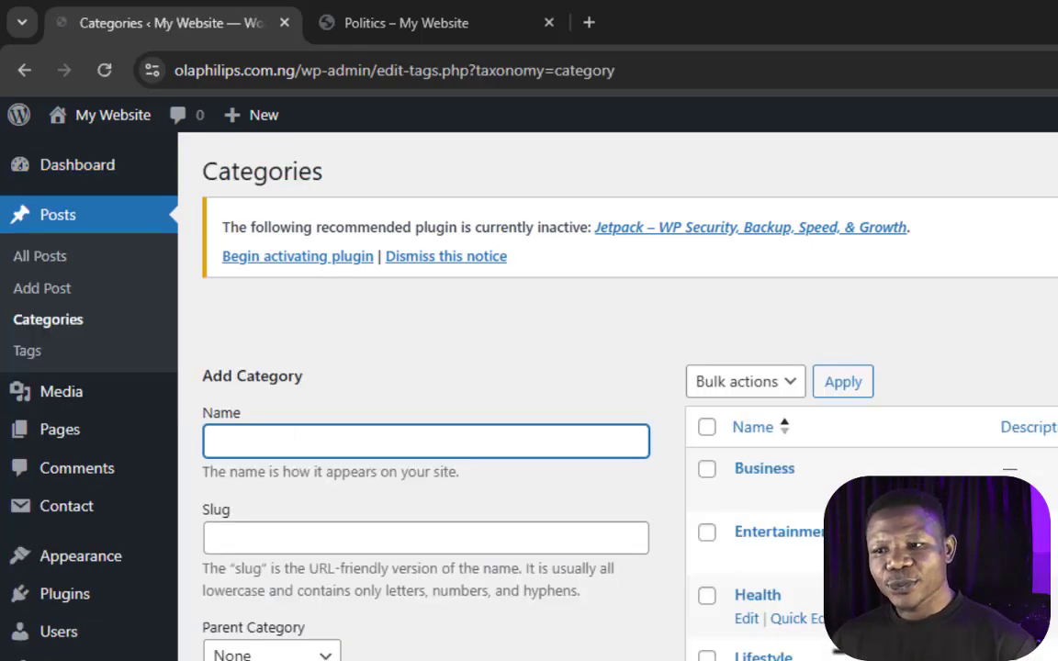
pyautogui.scroll(-3, 814, 427)
pyautogui.scroll(1, 815, 427)
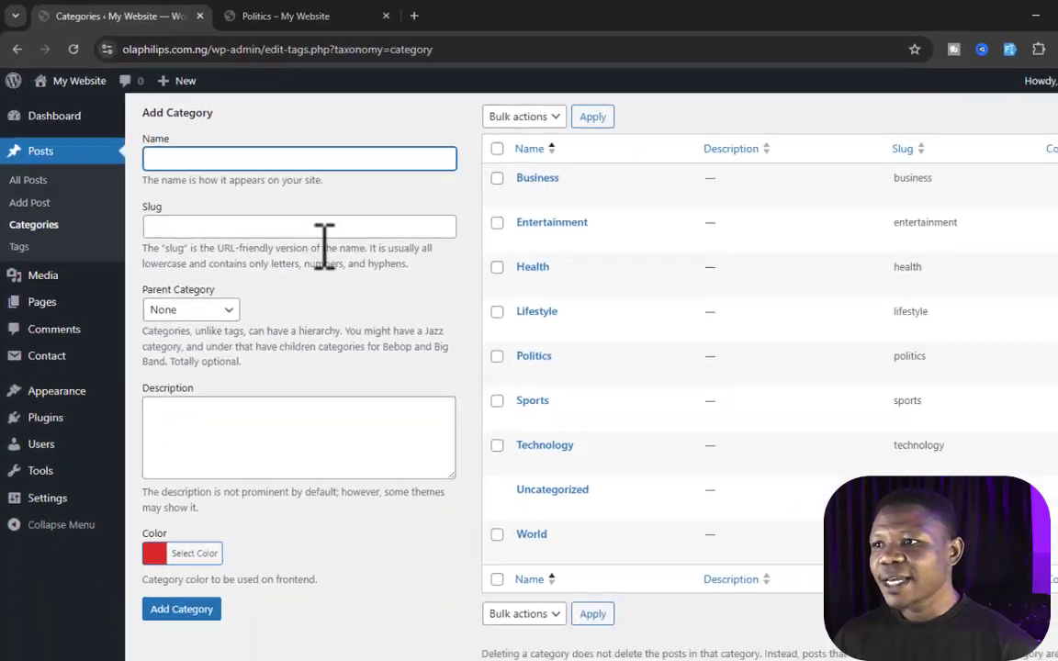
# - Switch to the live site's tab and look over the posts on the Politics category page
pyautogui.click(285, 18)
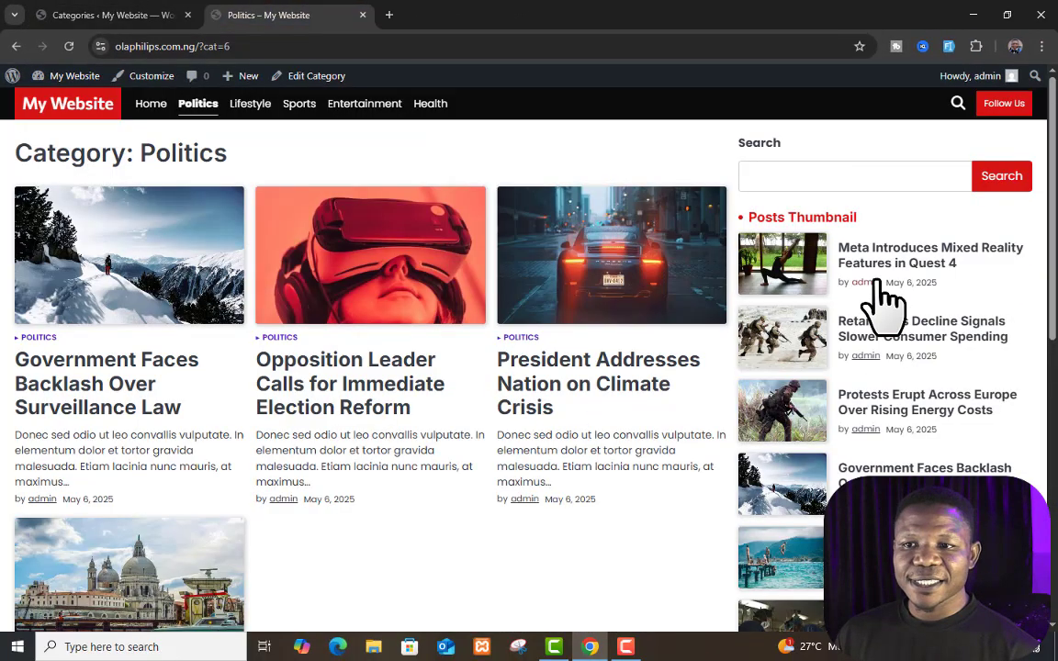
pyautogui.scroll(-1, 863, 330)
pyautogui.scroll(2, 850, 354)
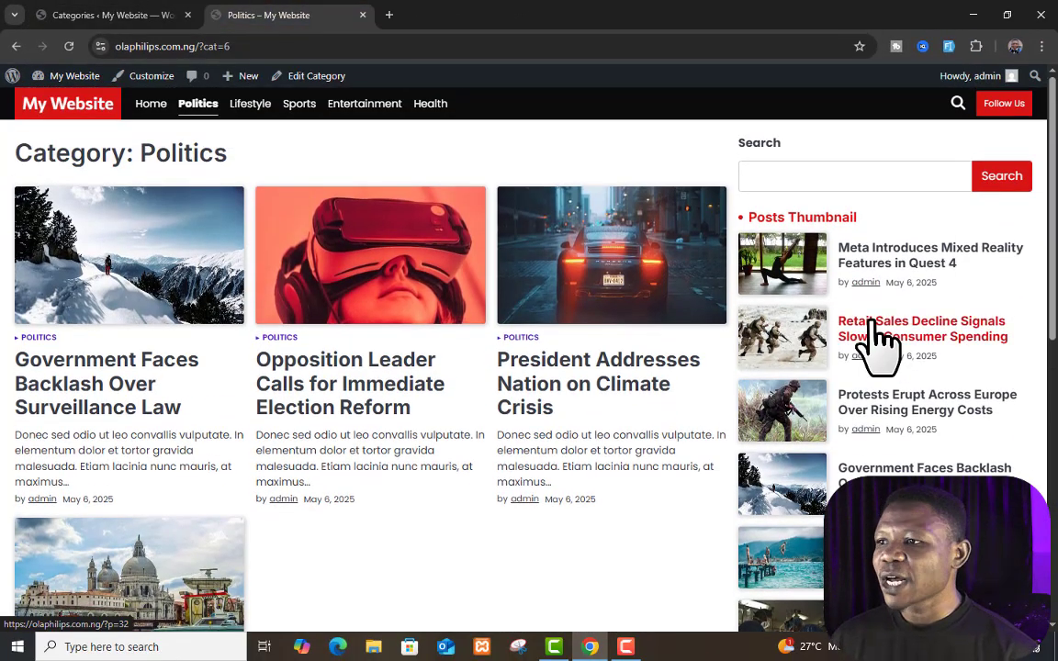
pyautogui.scroll(-3, 648, 362)
pyautogui.scroll(2, 648, 362)
# - Return to the live site's homepage and examine the category labels shown on its posts
pyautogui.click(72, 110)
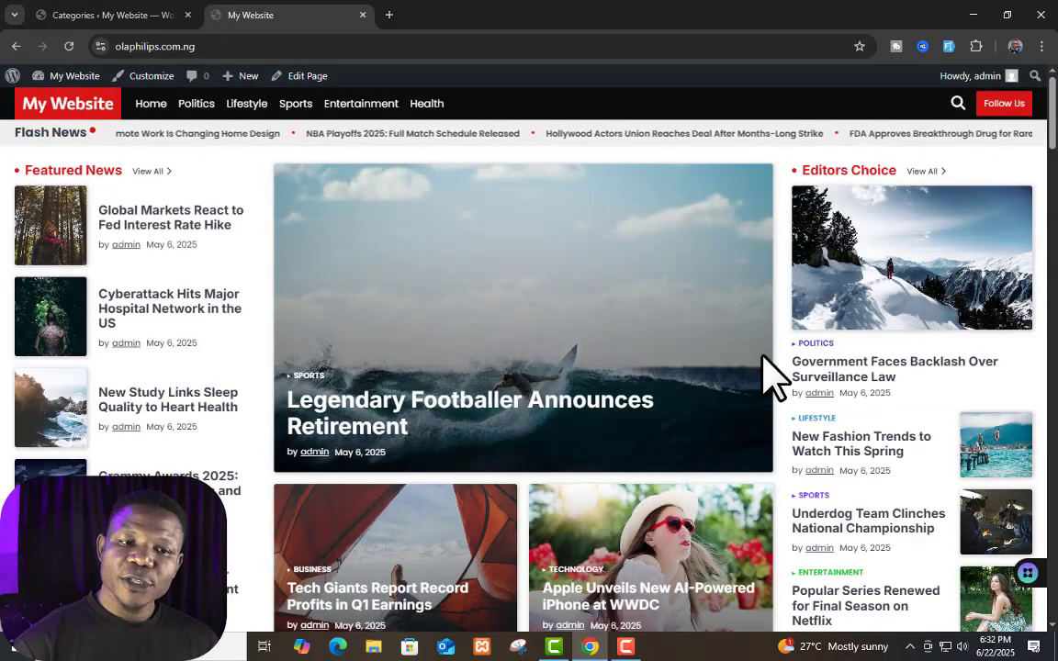
pyautogui.scroll(-1, 791, 295)
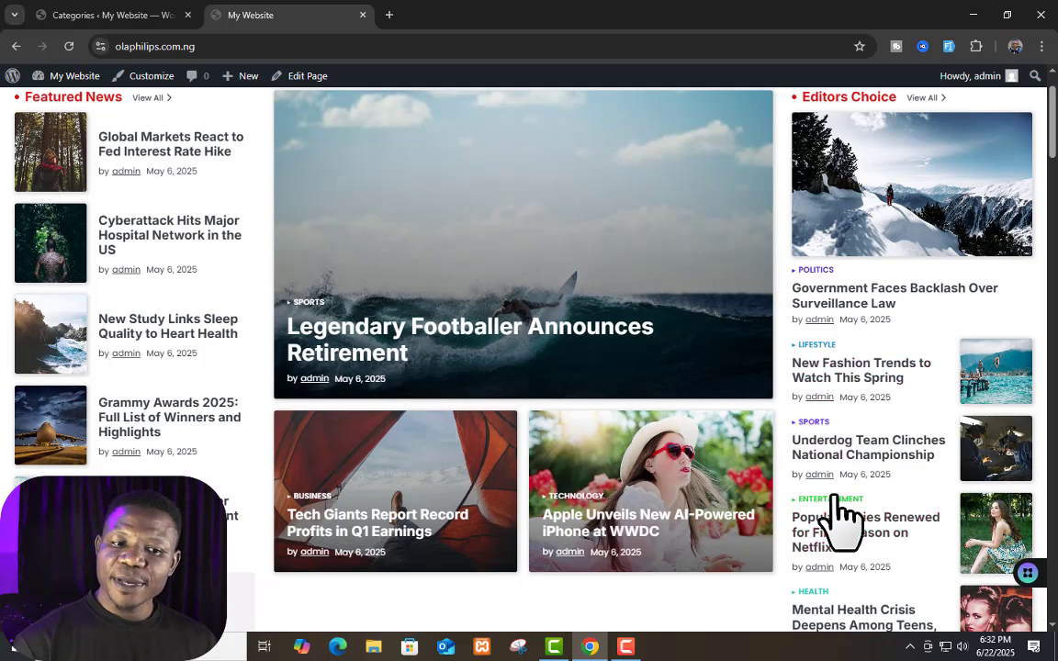
pyautogui.scroll(-1, 815, 567)
pyautogui.scroll(2, 879, 377)
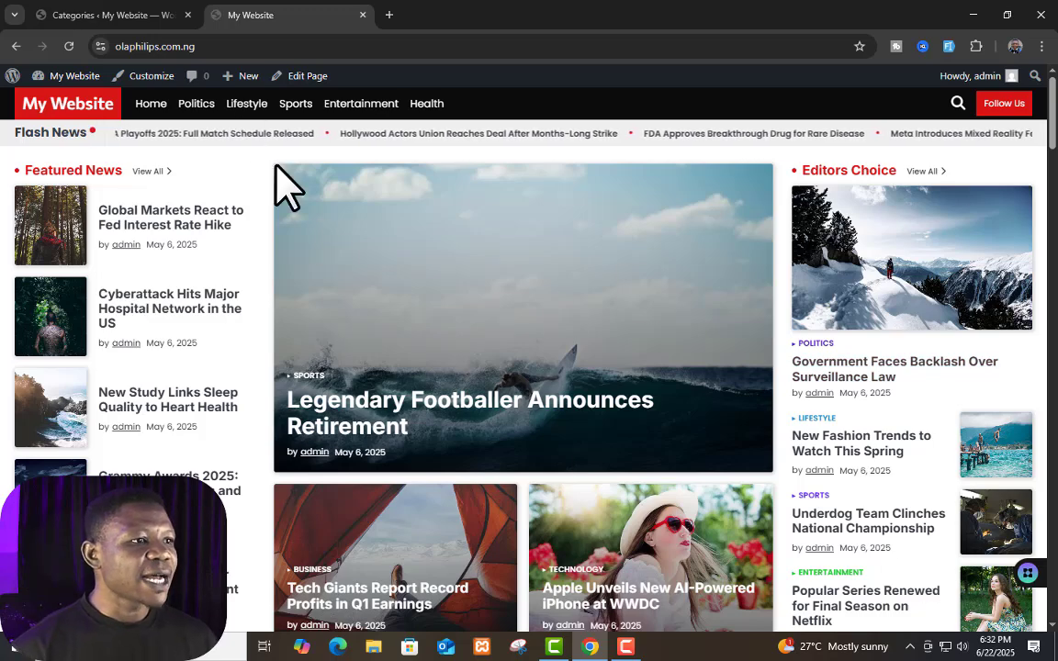
# - Return to the Categories admin page and name the new category News, leaving its slug blank
pyautogui.click(127, 17)
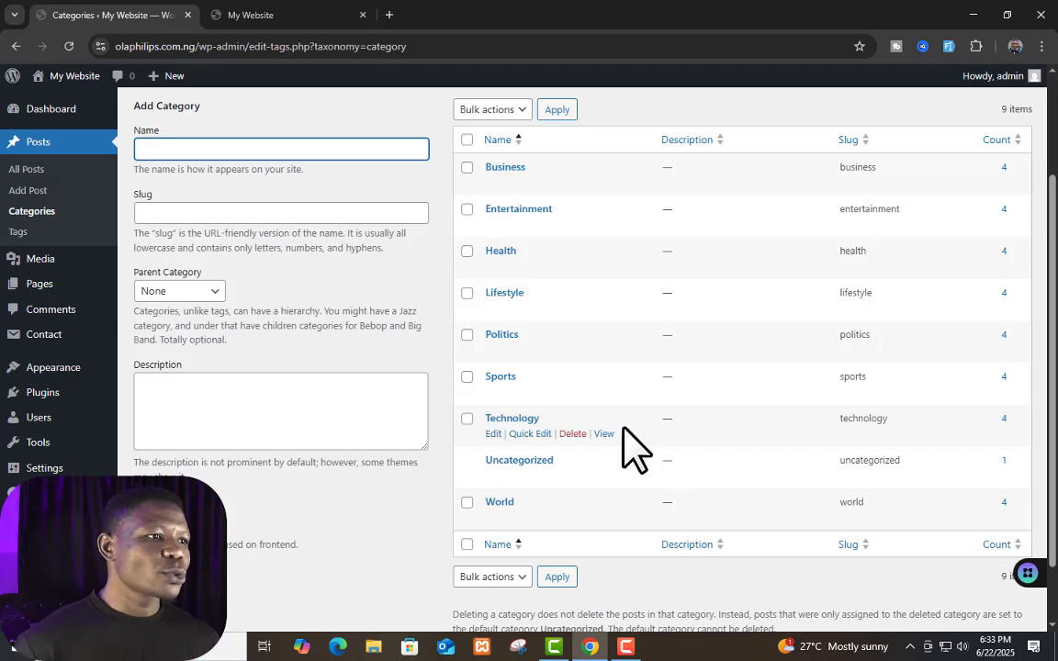
pyautogui.write('News')
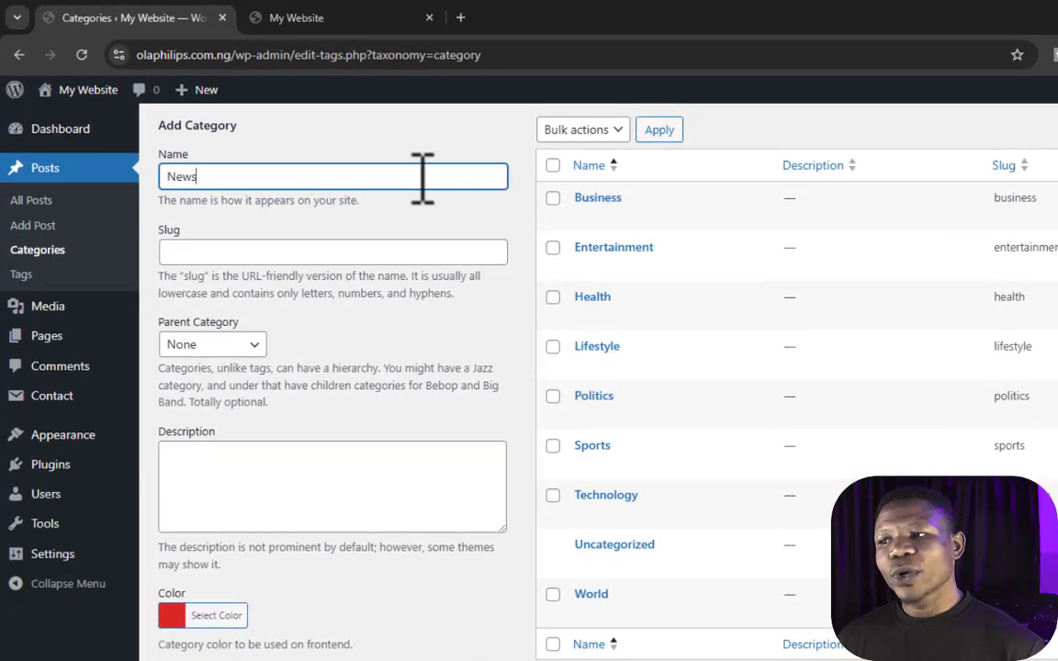
pyautogui.click(397, 252)
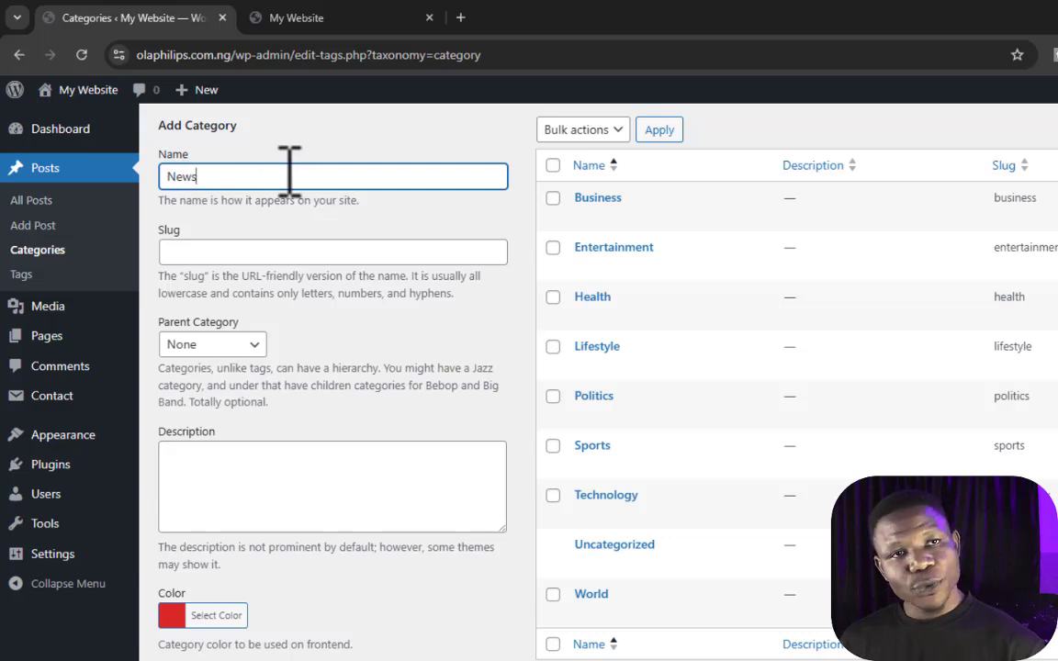
pyautogui.click(329, 244)
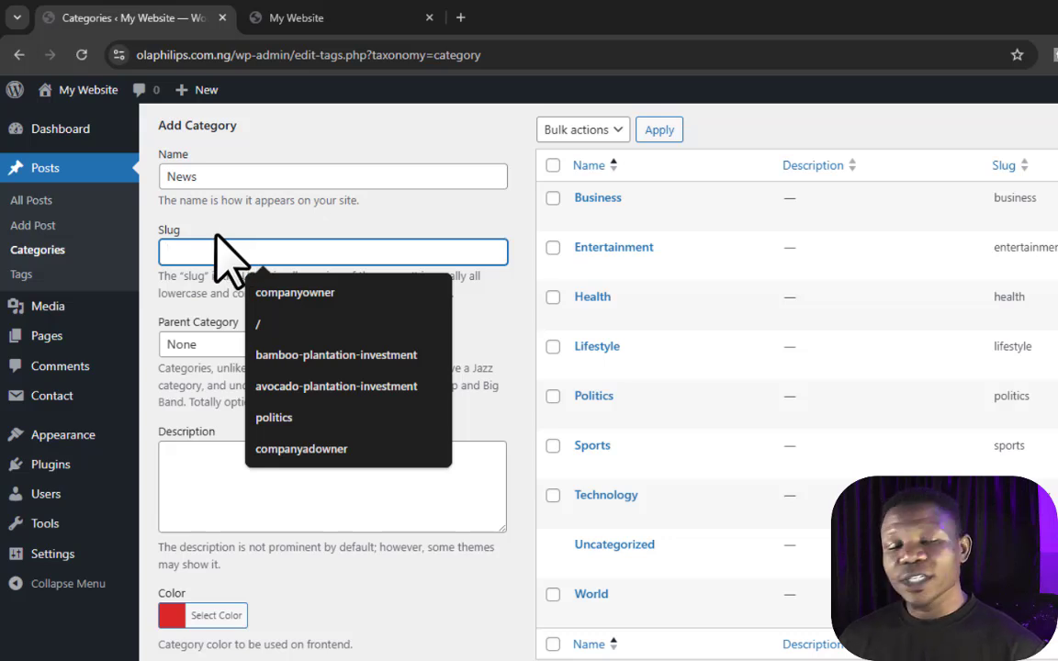
pyautogui.click(299, 230)
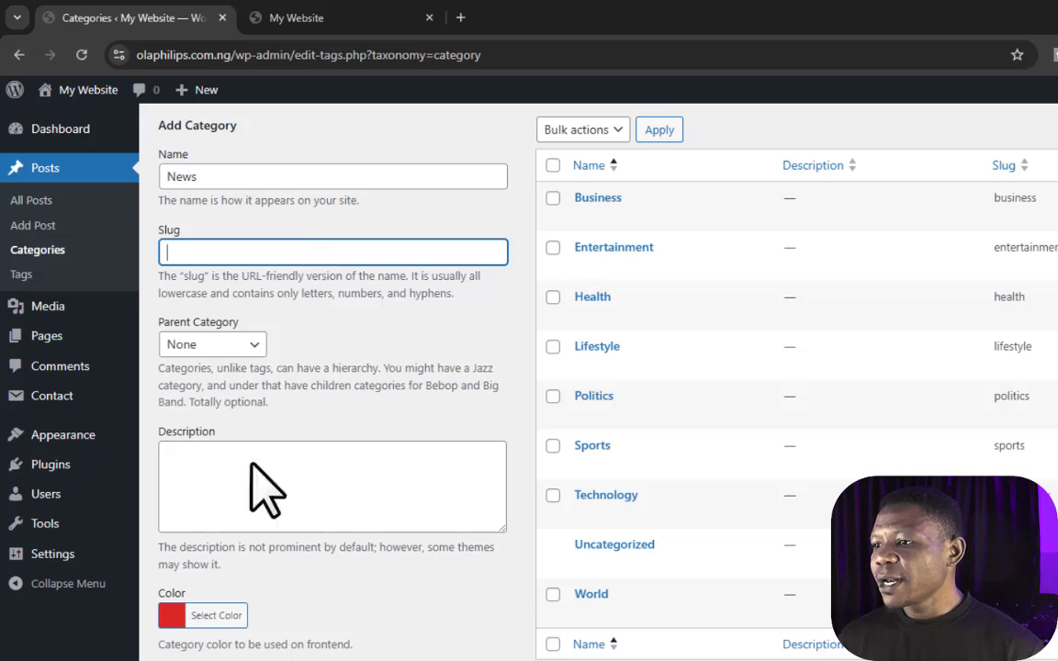
# - Review the new category's parent options, description and color settings, keeping None as the parent and the description empty
pyautogui.click(237, 347)
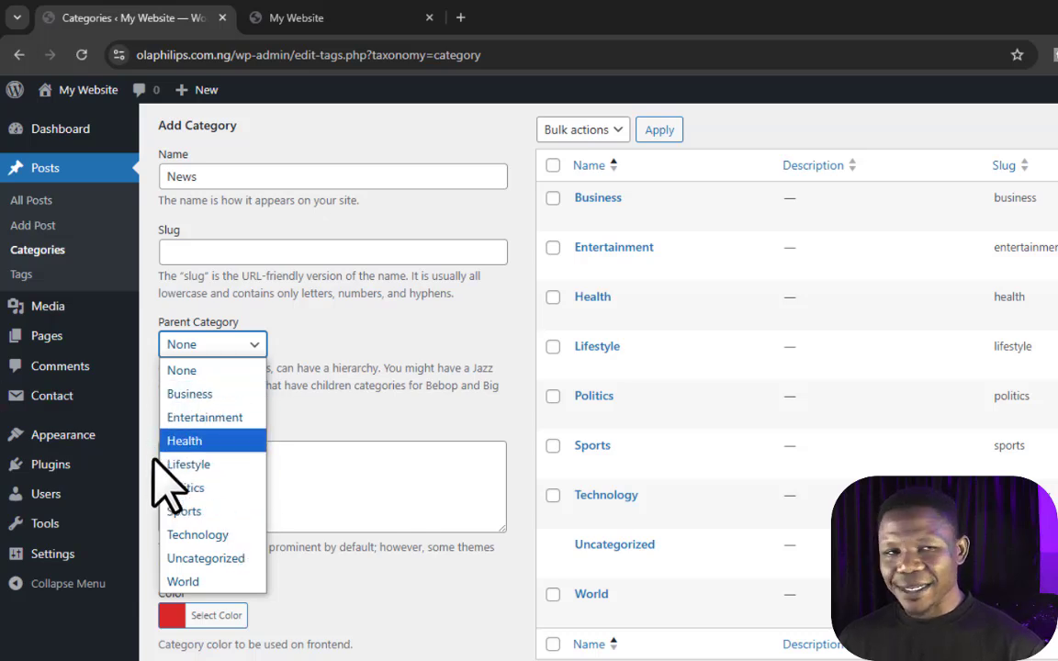
pyautogui.click(303, 376)
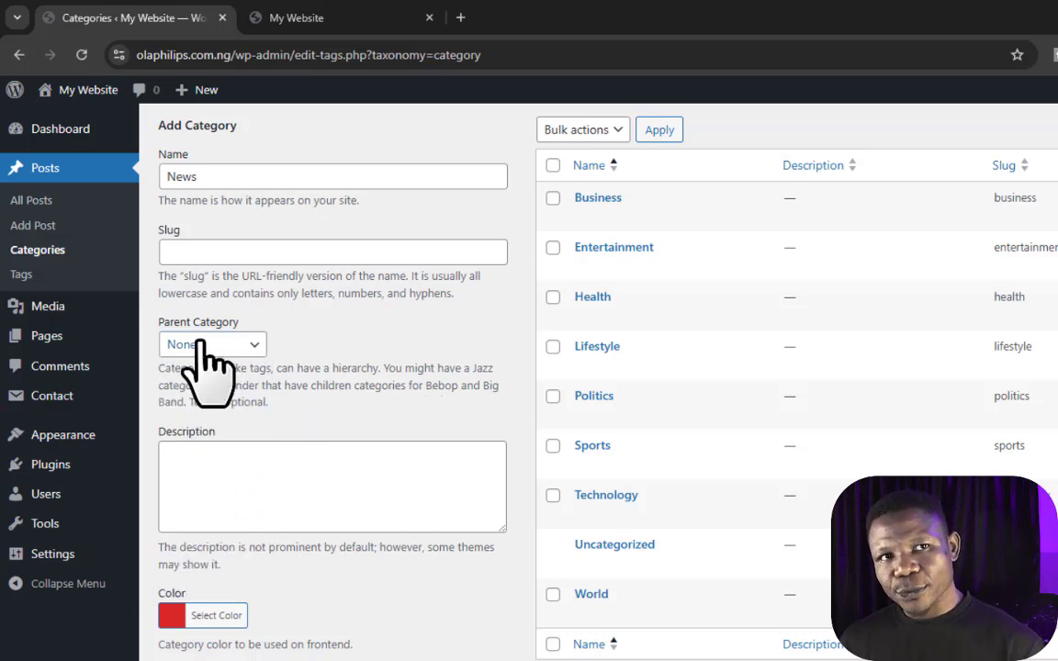
pyautogui.click(321, 496)
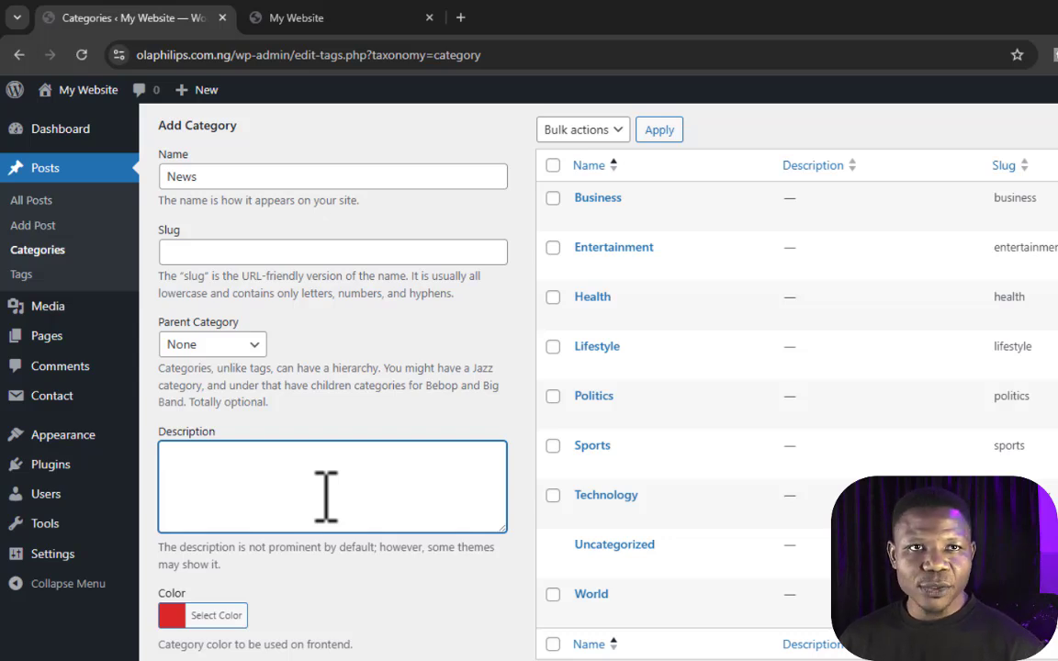
pyautogui.scroll(-1, 340, 574)
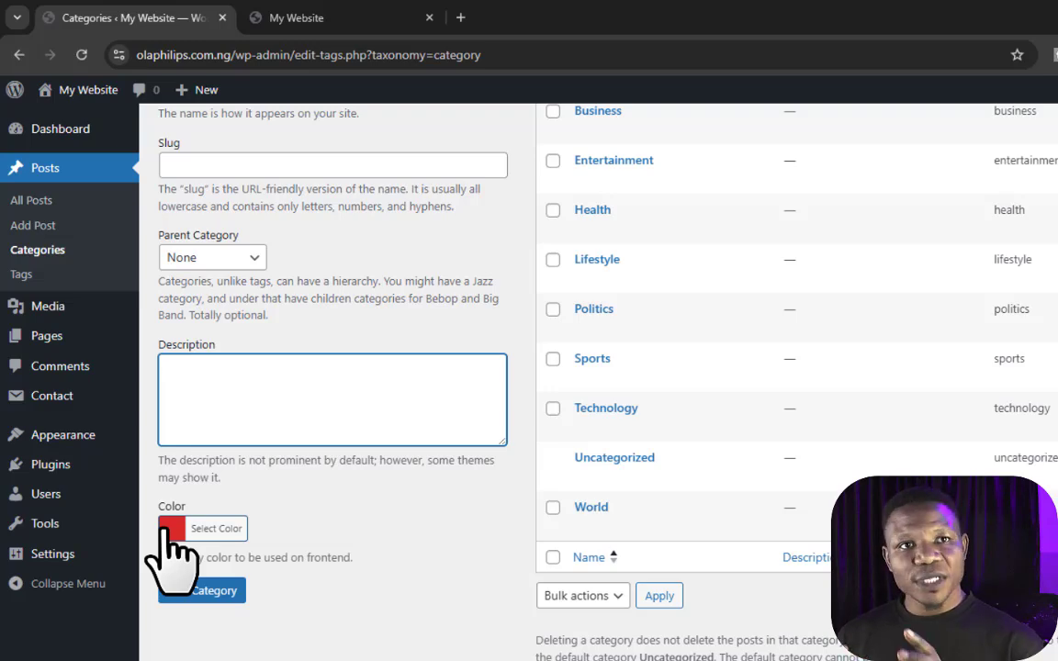
pyautogui.scroll(3, 211, 569)
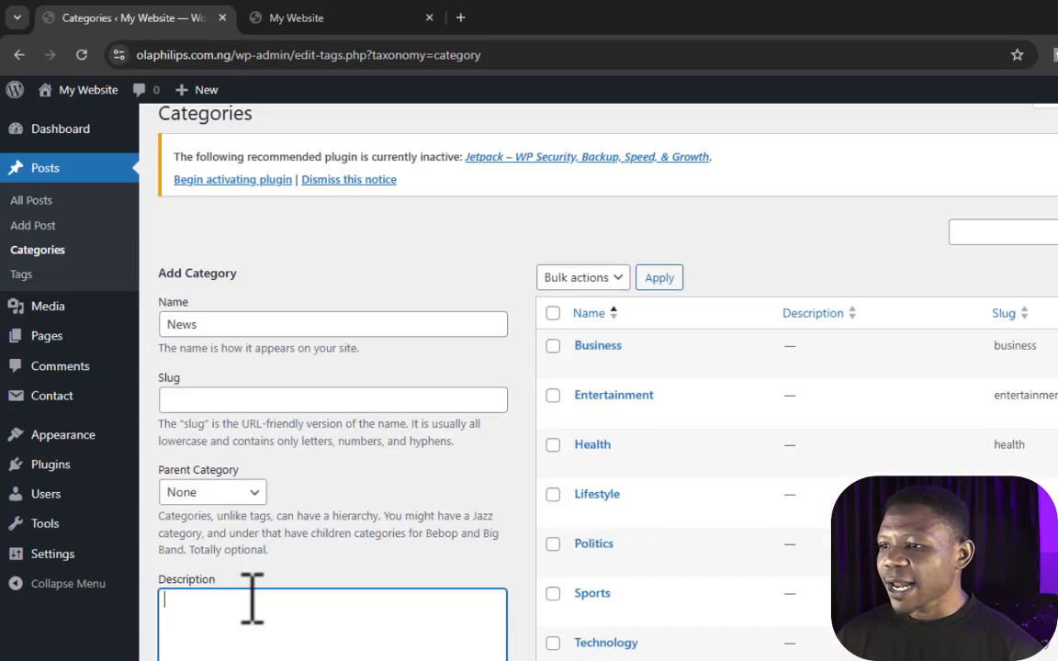
pyautogui.scroll(-3, 266, 556)
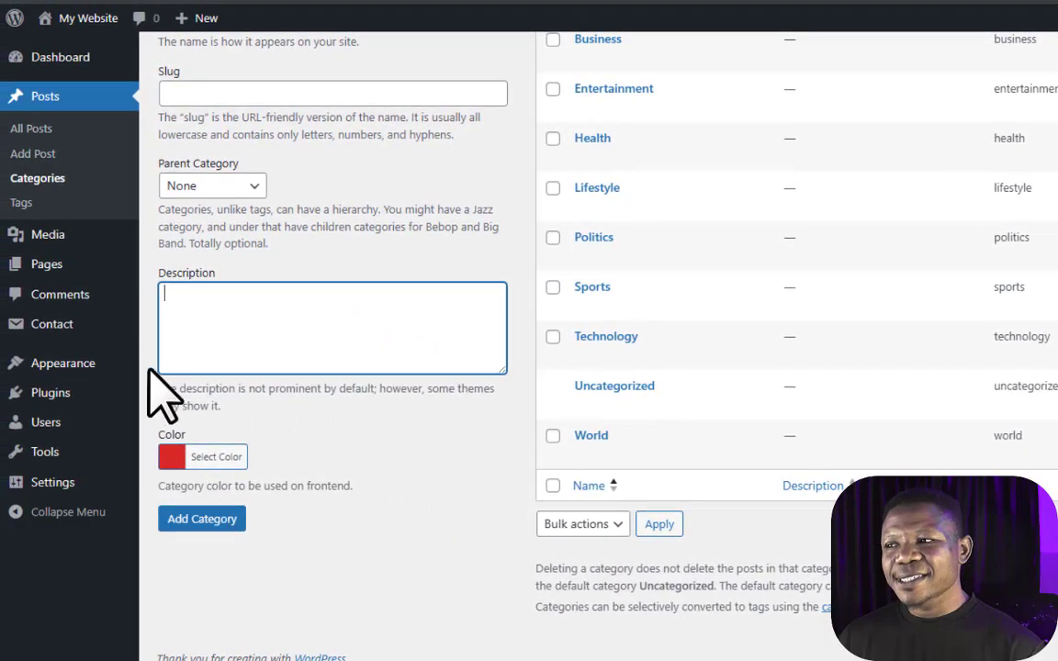
pyautogui.moveTo(93, 267)
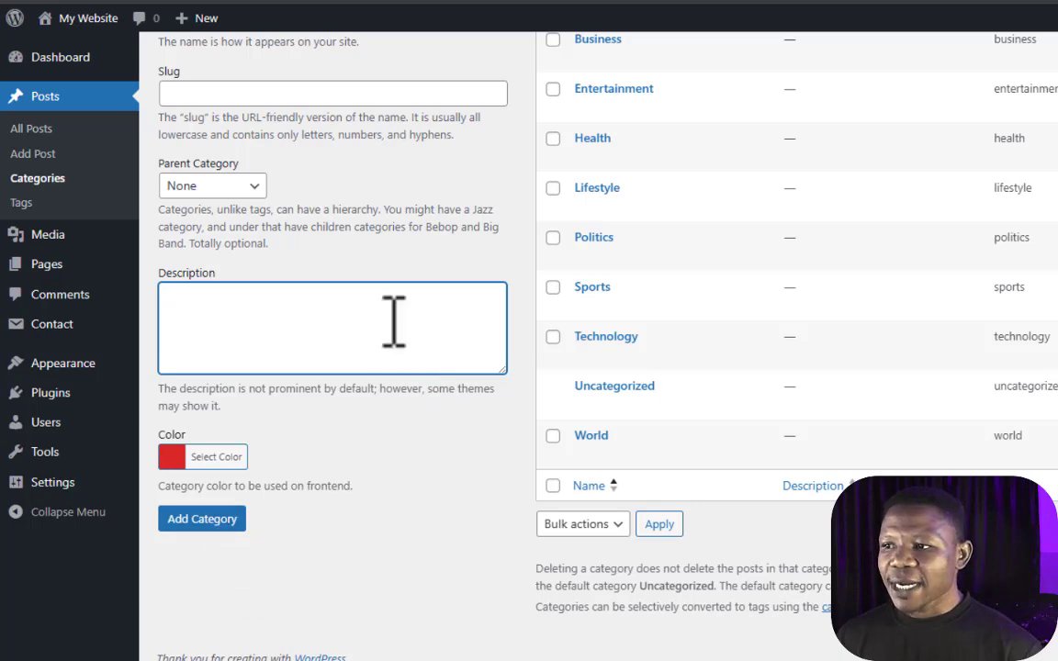
# - Add the News category and check its entry in the category list
pyautogui.scroll(3, 392, 319)
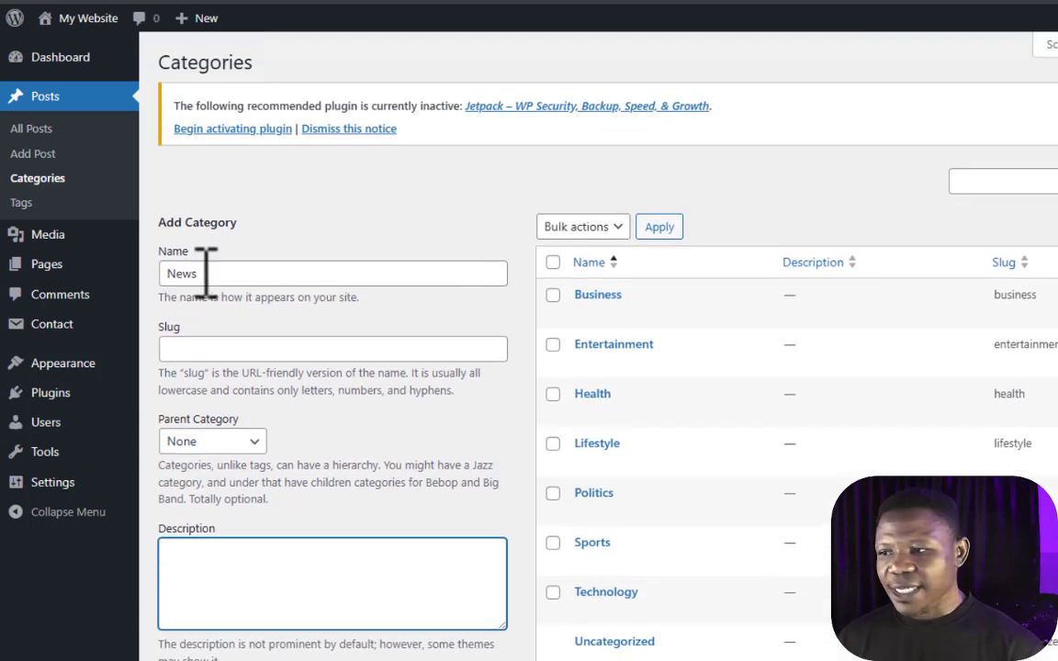
pyautogui.scroll(-3, 216, 276)
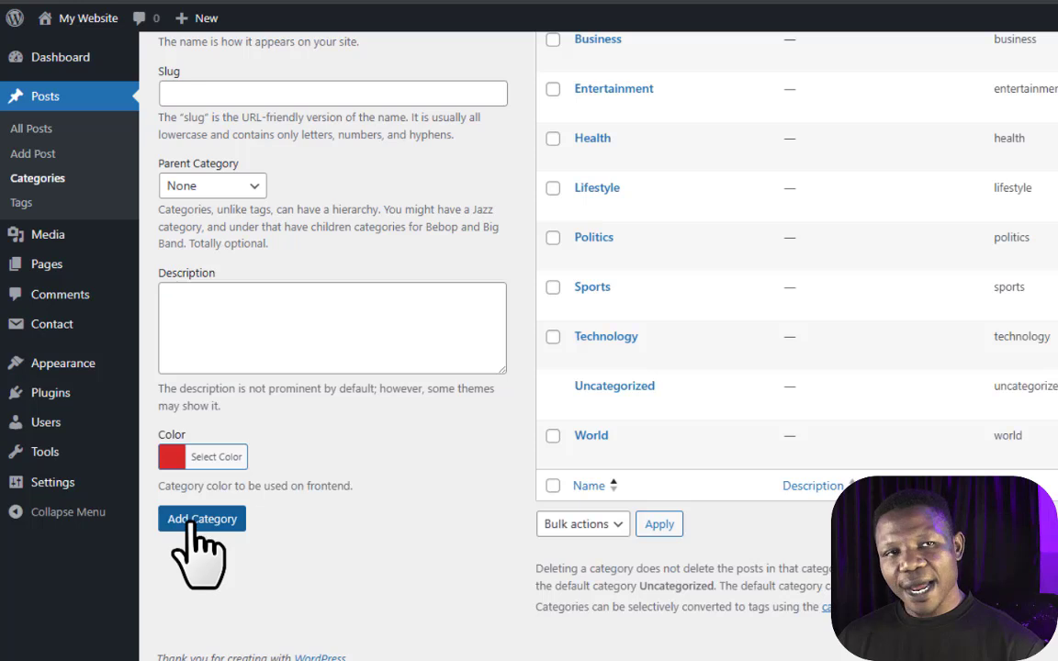
pyautogui.click(198, 520)
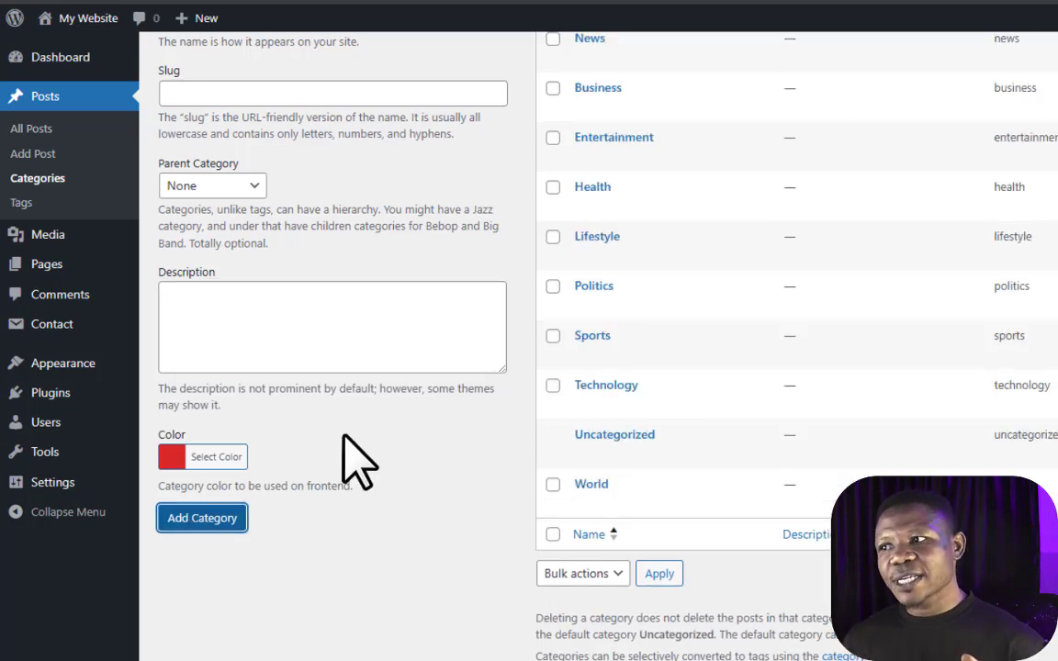
pyautogui.scroll(2, 358, 459)
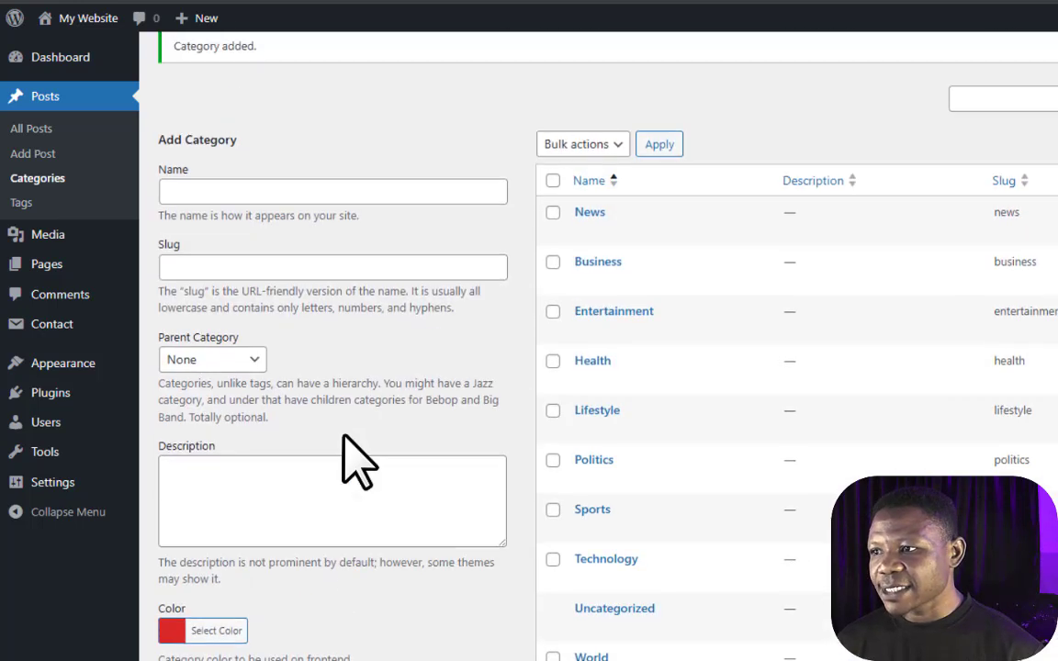
pyautogui.moveTo(604, 228)
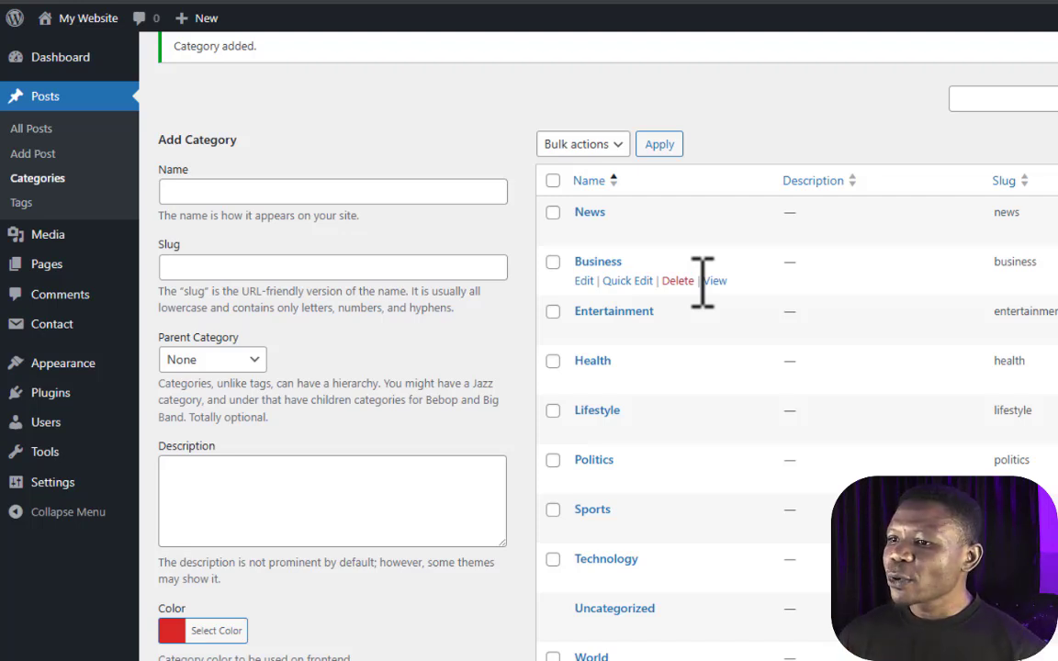
# - Enter Local News as the name of another new category, leaving its slug blank
pyautogui.click(490, 191)
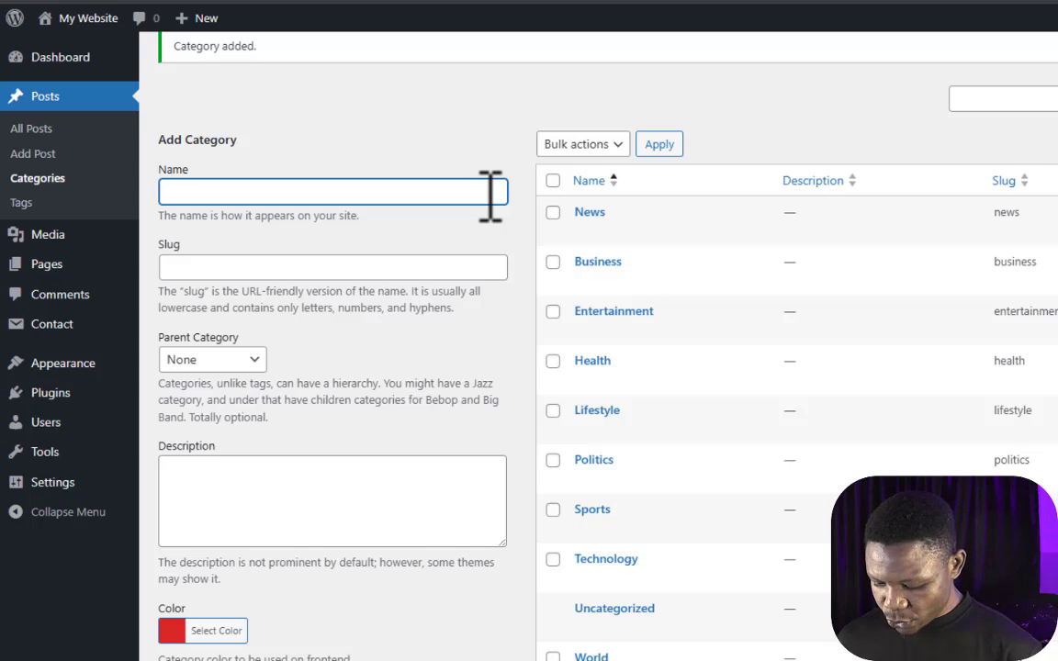
pyautogui.write('Local News')
pyautogui.click(397, 267)
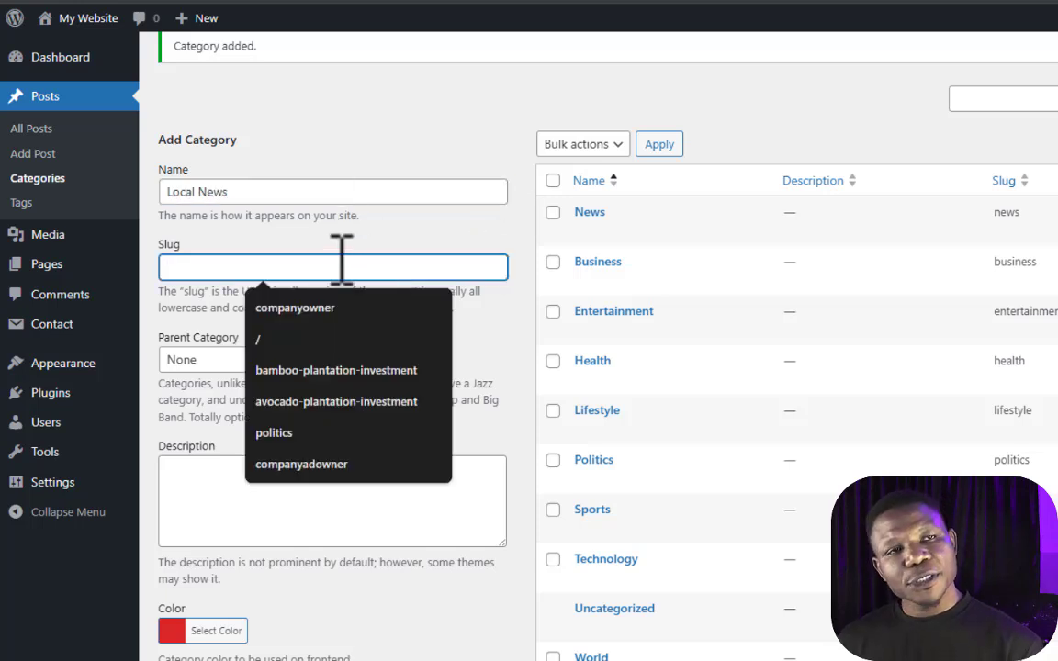
pyautogui.click(411, 231)
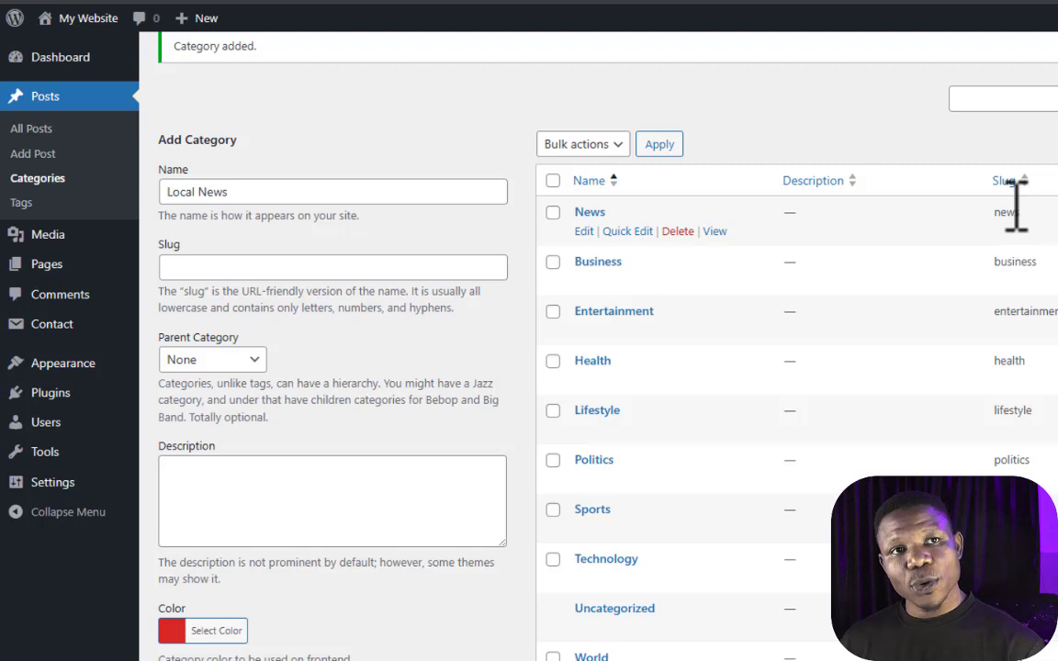
pyautogui.click(372, 266)
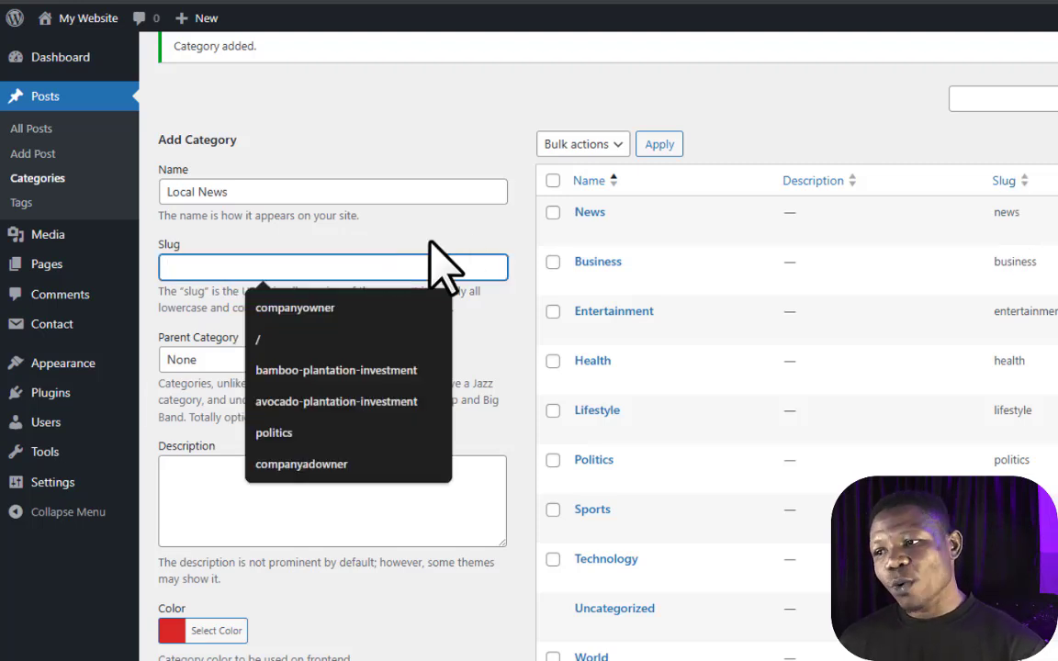
pyautogui.click(429, 241)
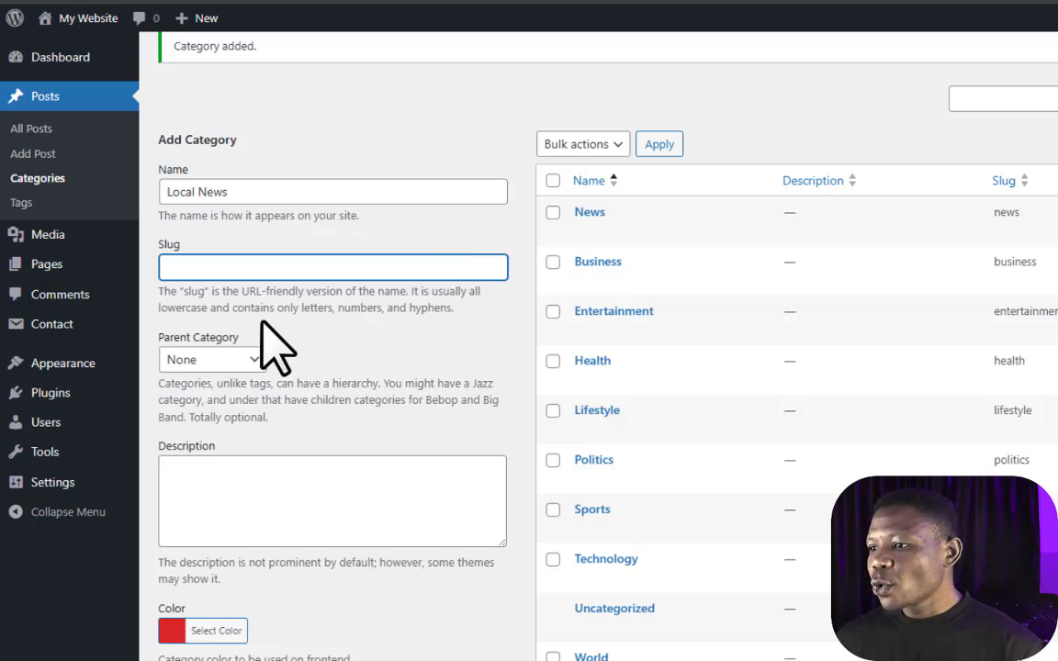
# - Set News as the parent category of Local News
pyautogui.click(215, 359)
pyautogui.click(228, 372)
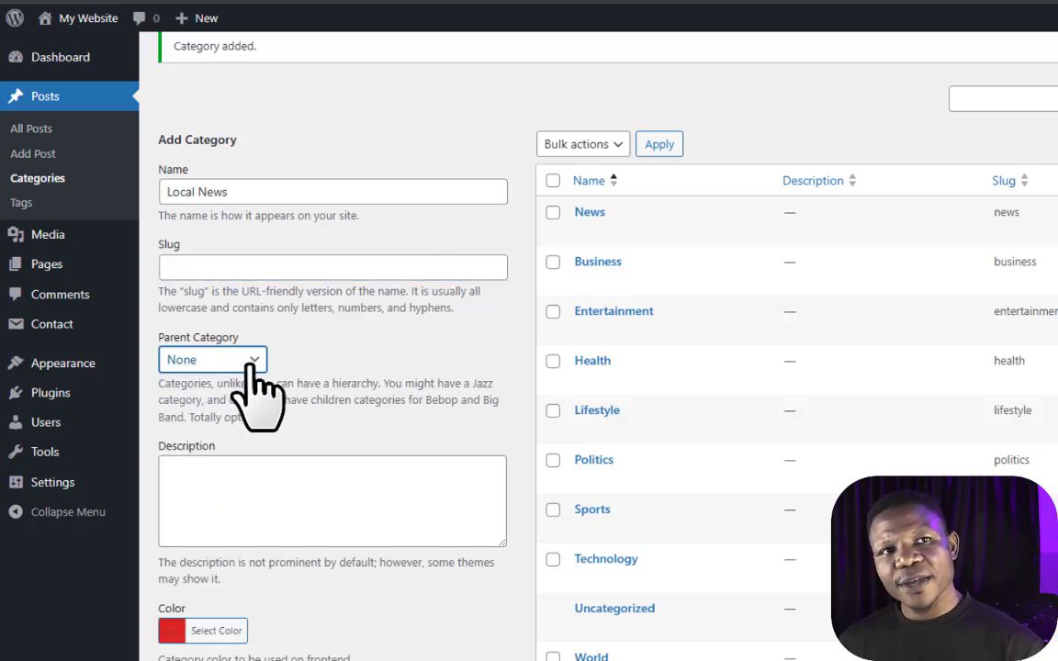
pyautogui.click(254, 363)
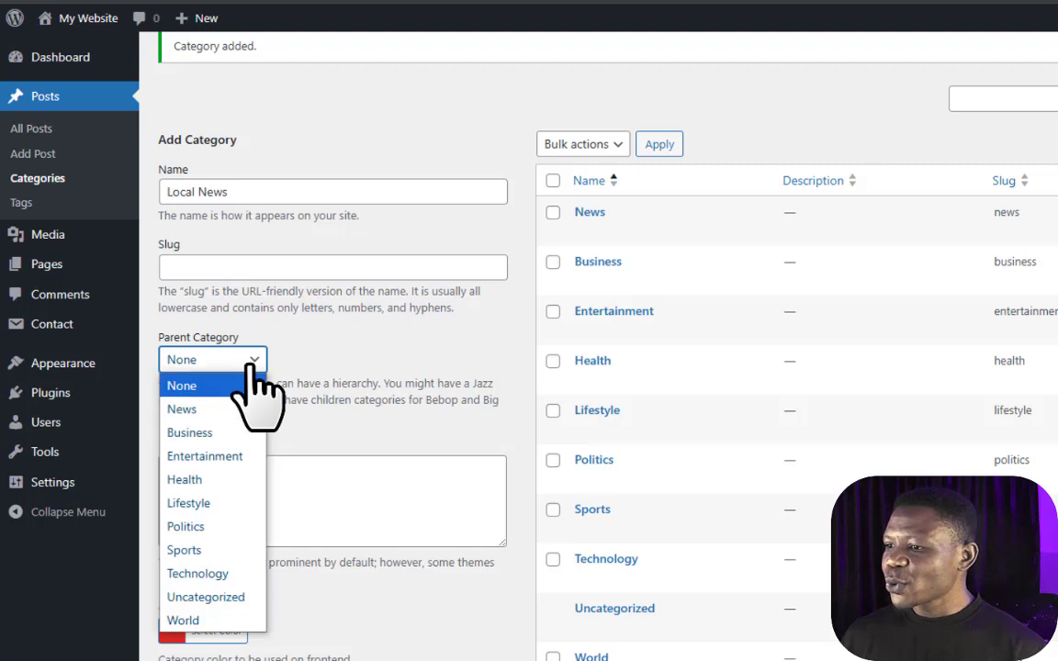
pyautogui.click(227, 418)
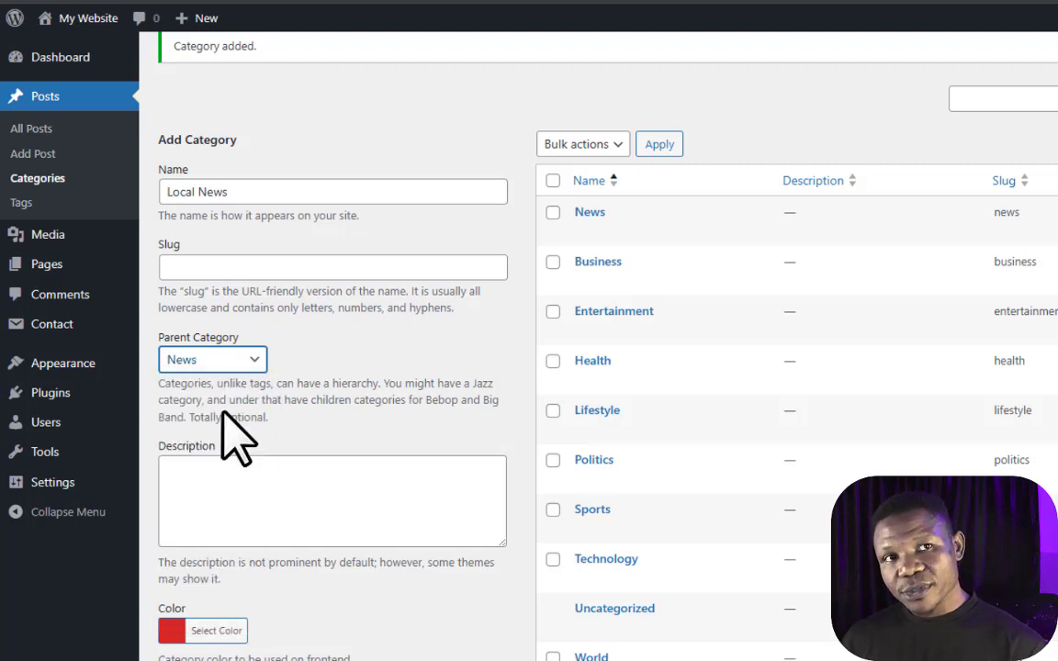
# - Add the Local News subcategory and check its place under News in the category list
pyautogui.click(313, 195)
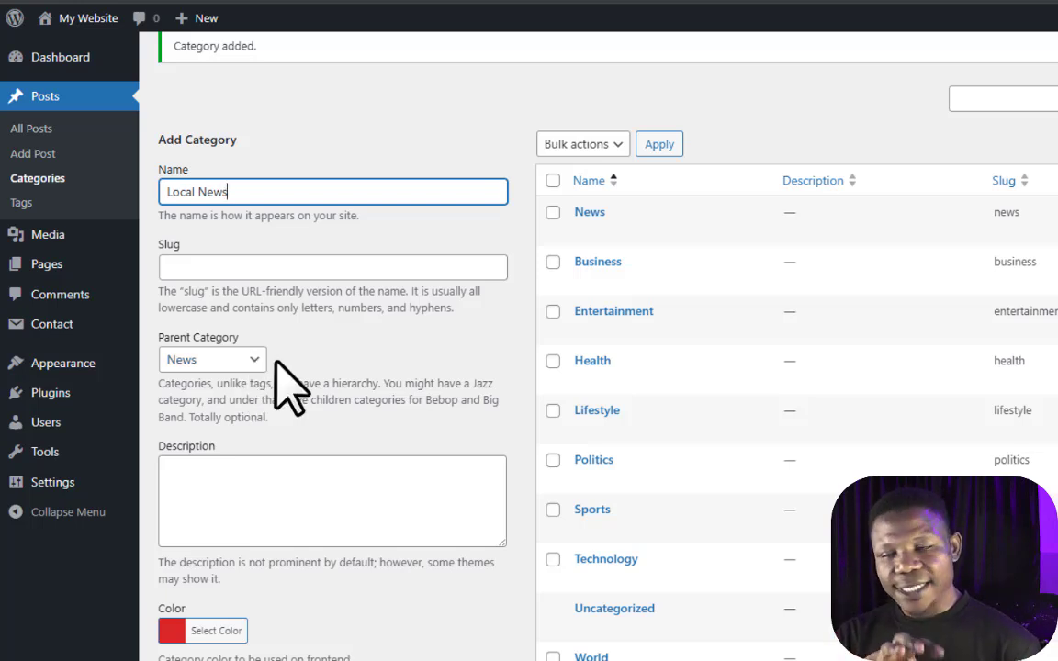
pyautogui.scroll(-3, 285, 386)
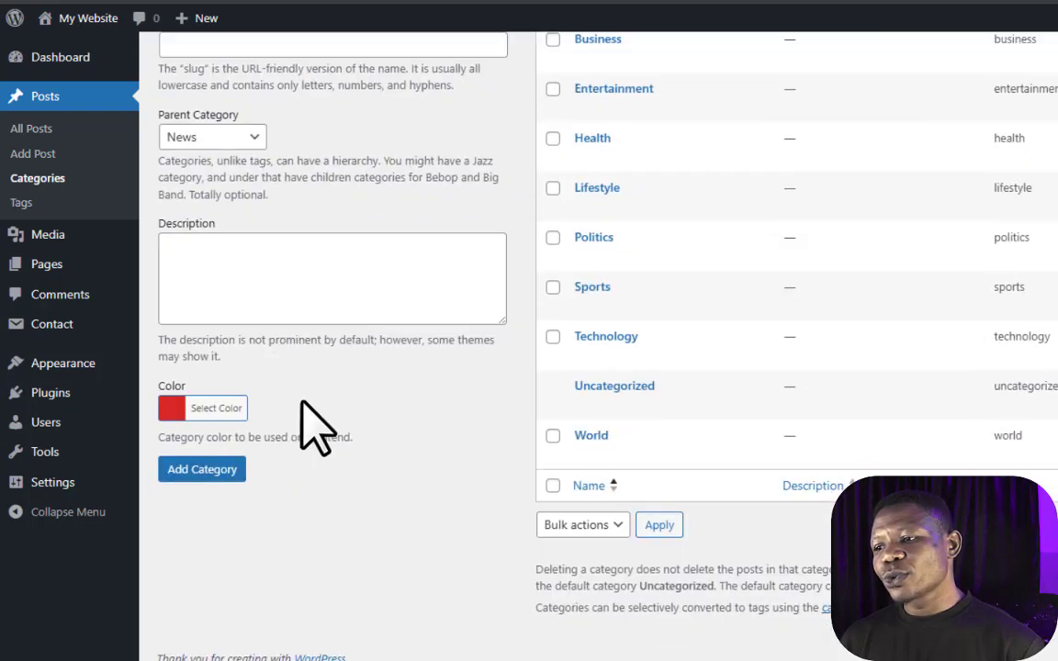
pyautogui.click(203, 473)
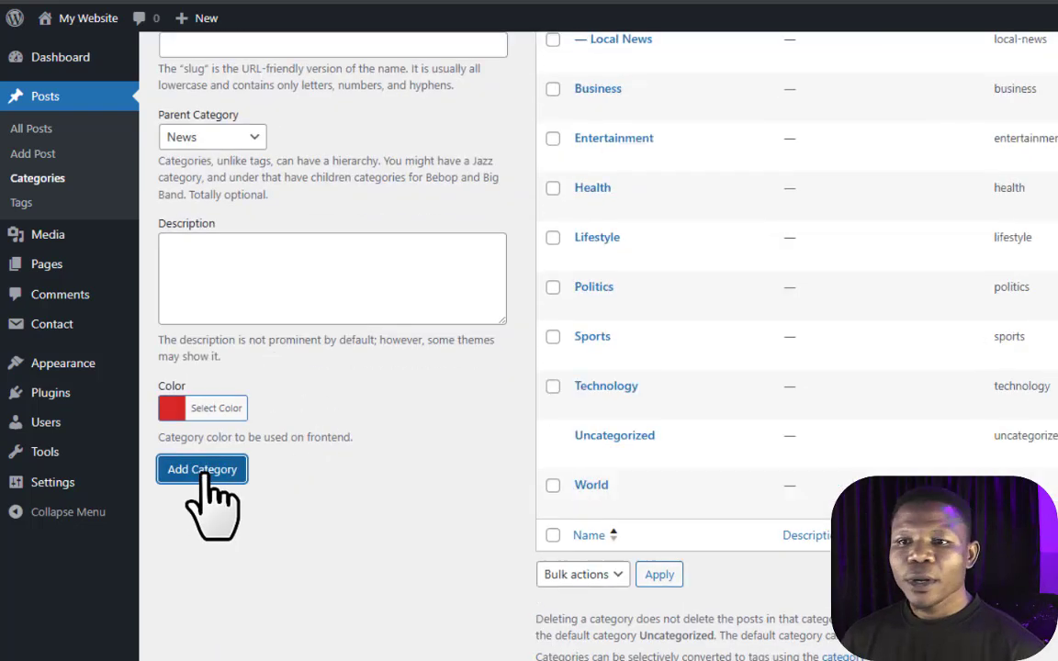
pyautogui.scroll(-2, 831, 330)
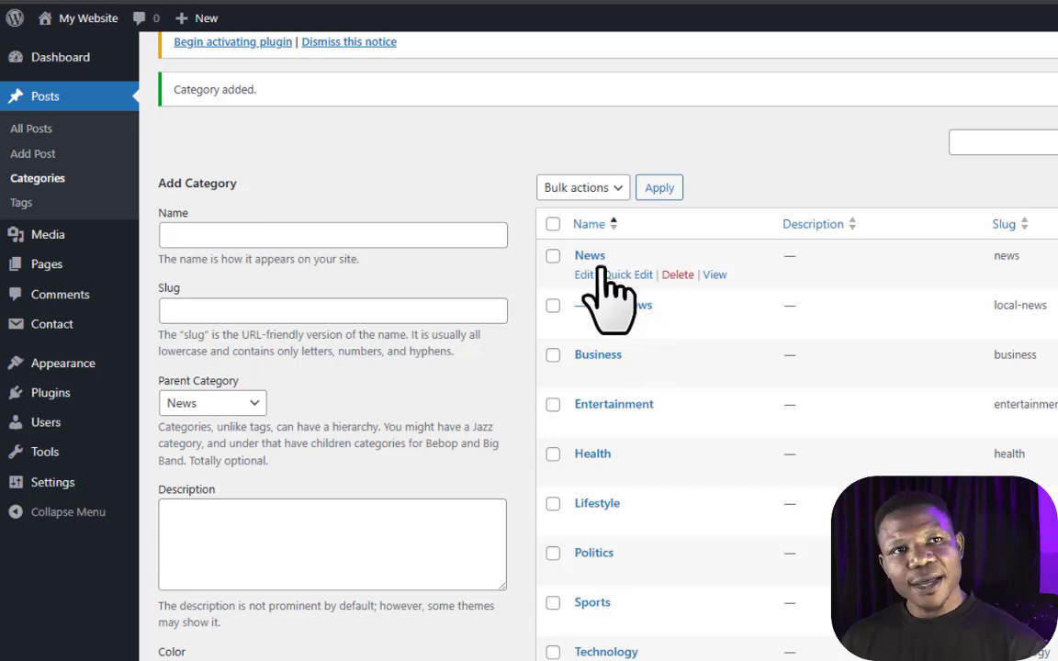
# - Fill in the next category with the name Foreign News and the slug foreign-news
pyautogui.scroll(-1, 607, 269)
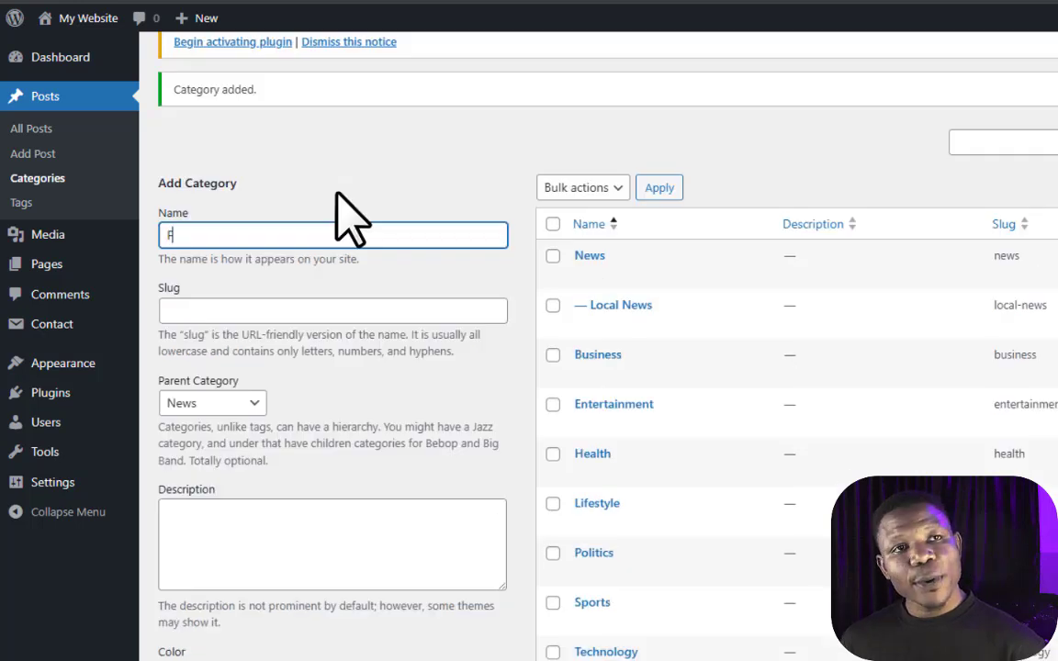
pyautogui.write('Foreign News')
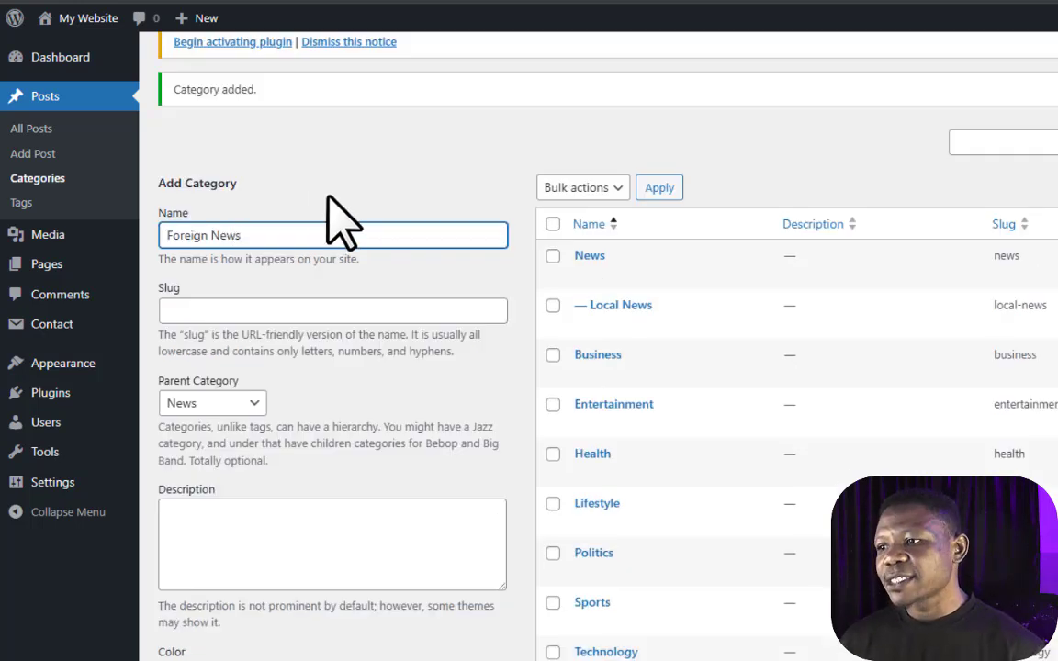
pyautogui.scroll(-2, 298, 268)
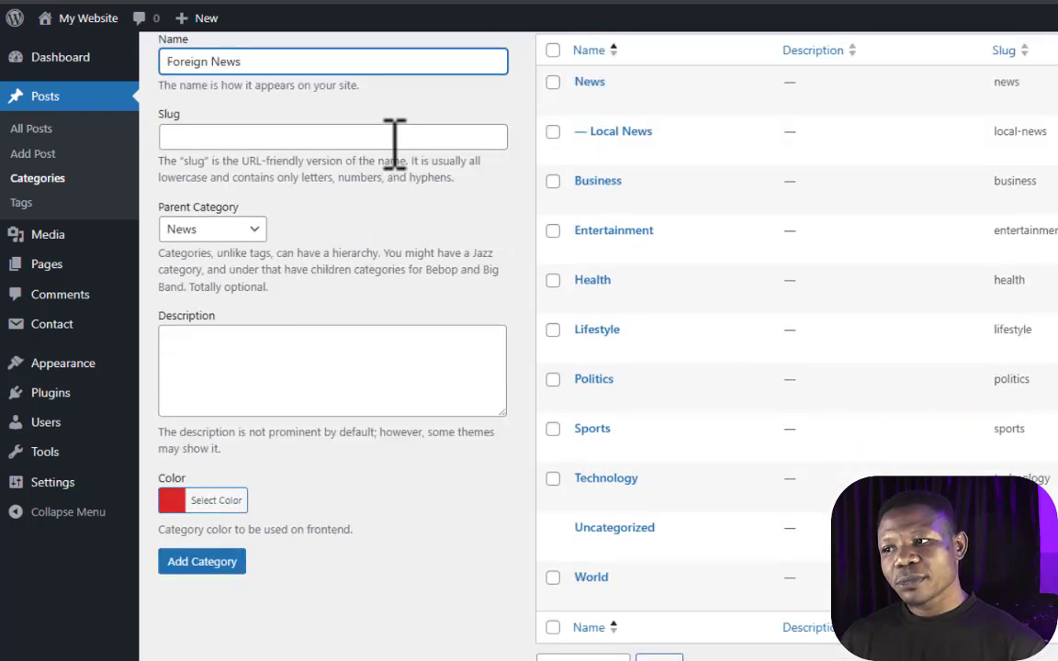
pyautogui.scroll(2, 386, 166)
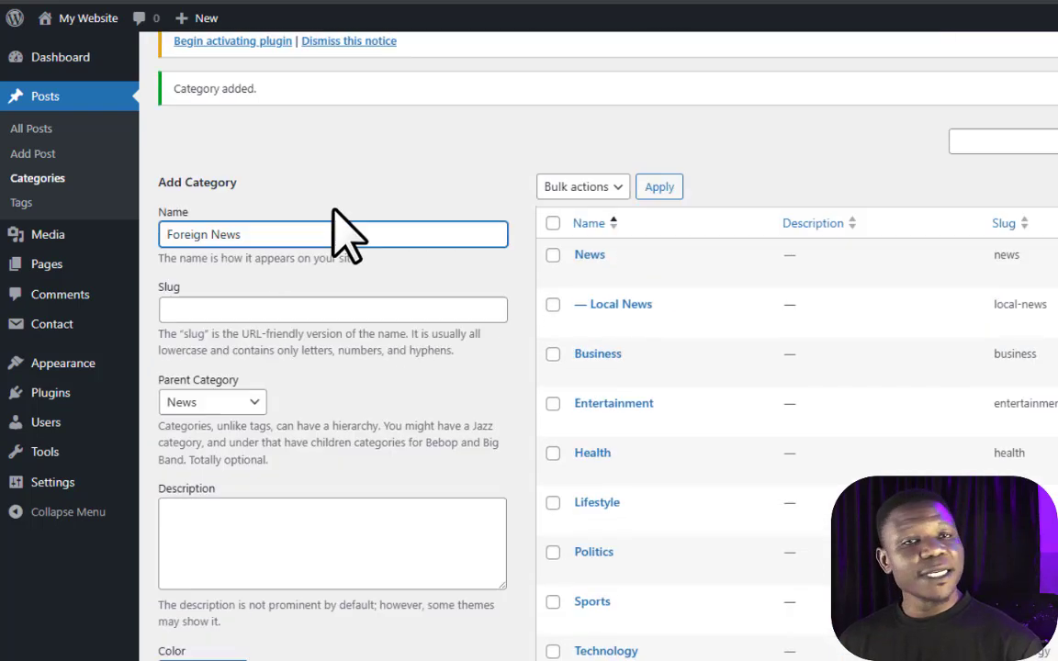
pyautogui.click(372, 313)
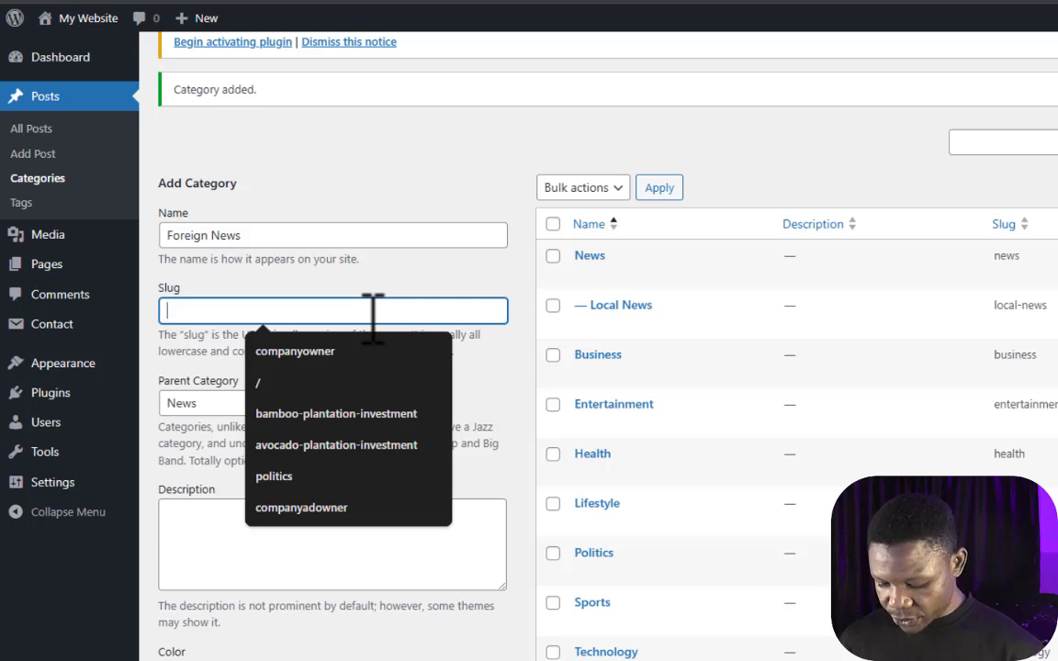
pyautogui.write('foreign-news')
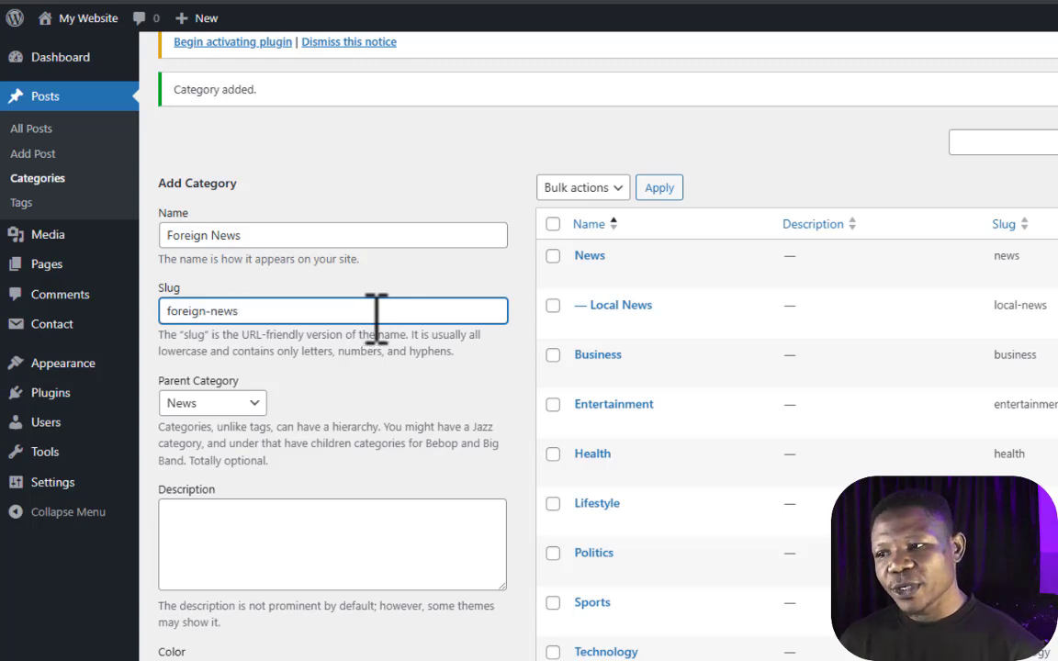
# - Choose News as the parent category for Foreign News
pyautogui.scroll(-1, 224, 420)
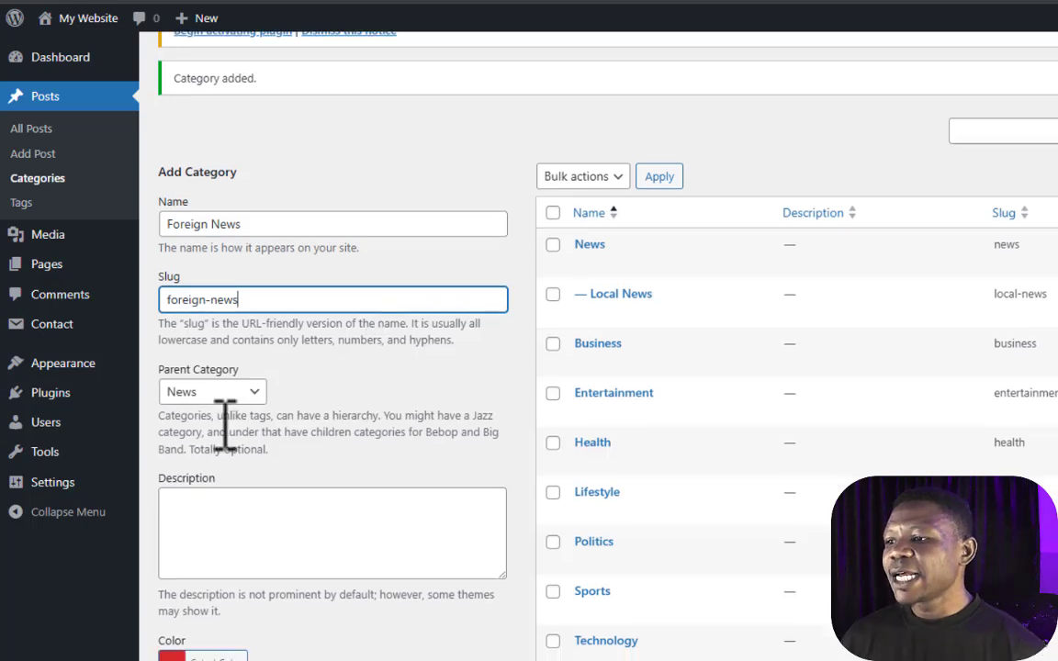
pyautogui.click(230, 324)
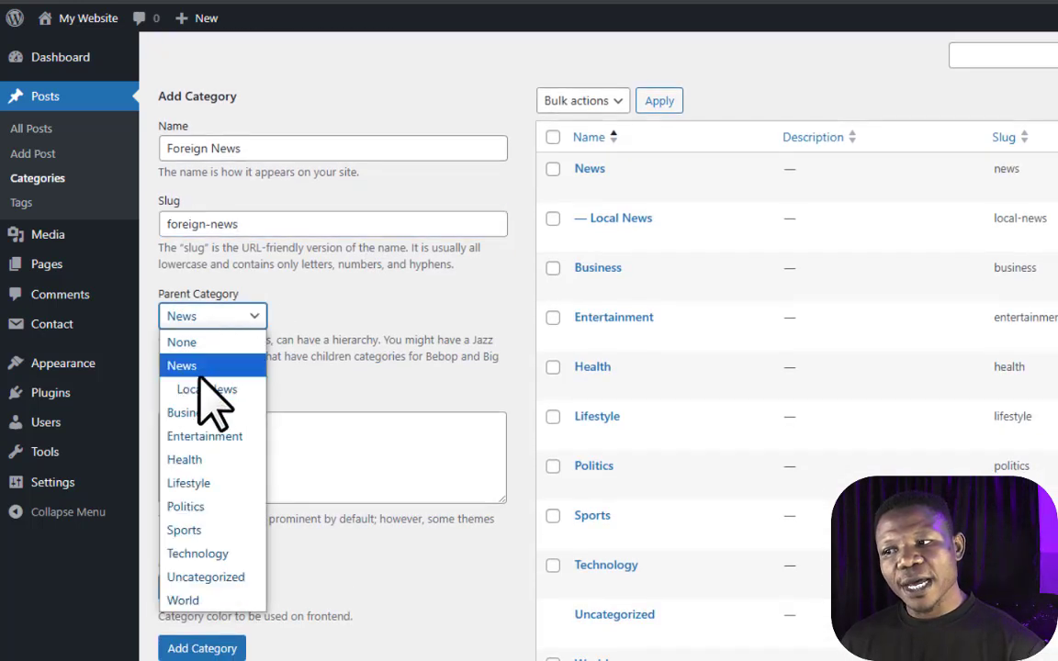
pyautogui.click(240, 364)
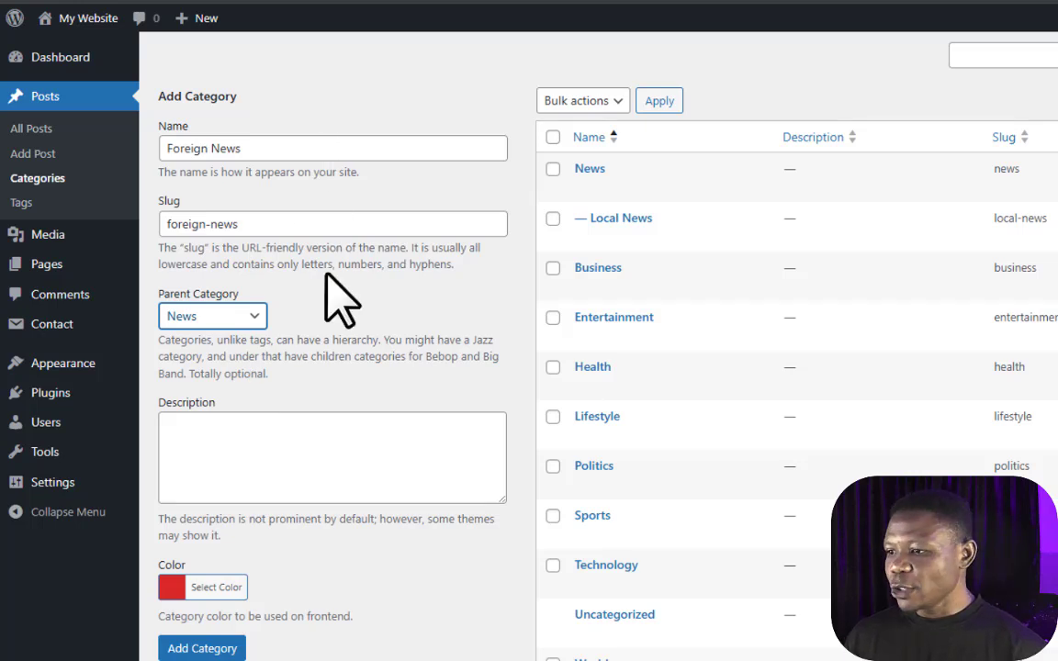
# - Pick yellow as the Foreign News category colour, add the category and check its place in the category list
pyautogui.scroll(-2, 202, 551)
pyautogui.click(216, 448)
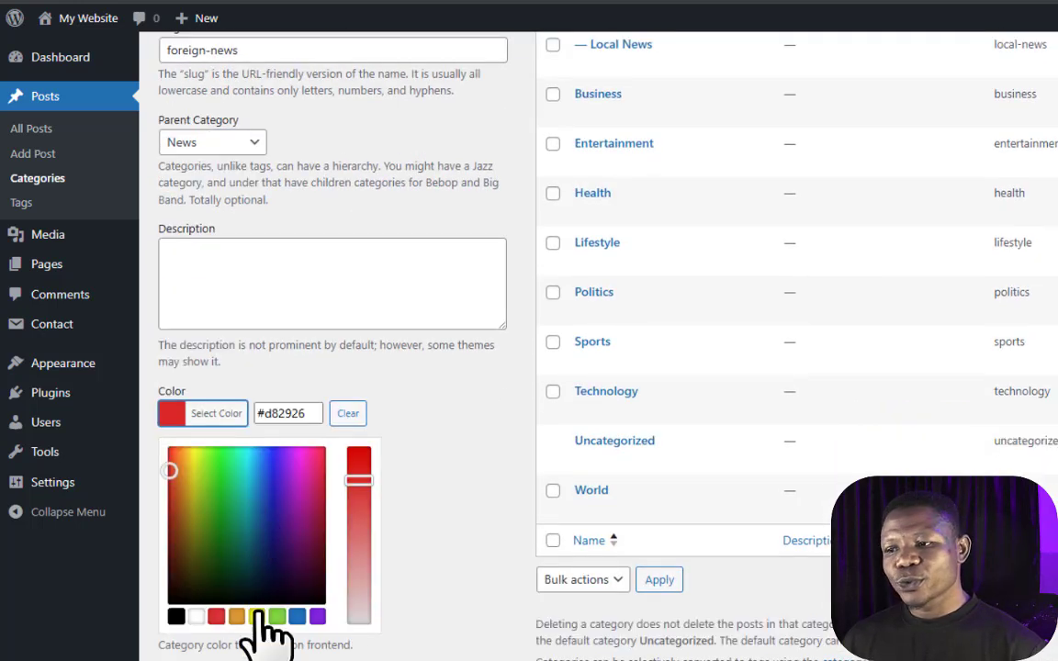
pyautogui.click(260, 617)
pyautogui.click(432, 432)
pyautogui.click(202, 475)
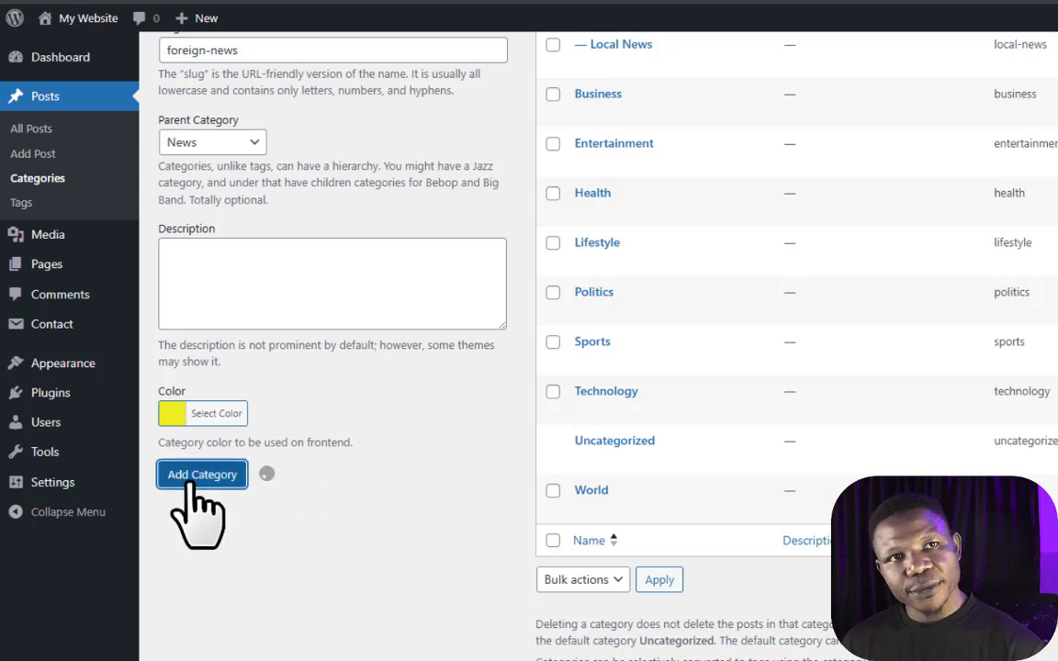
pyautogui.scroll(3, 197, 514)
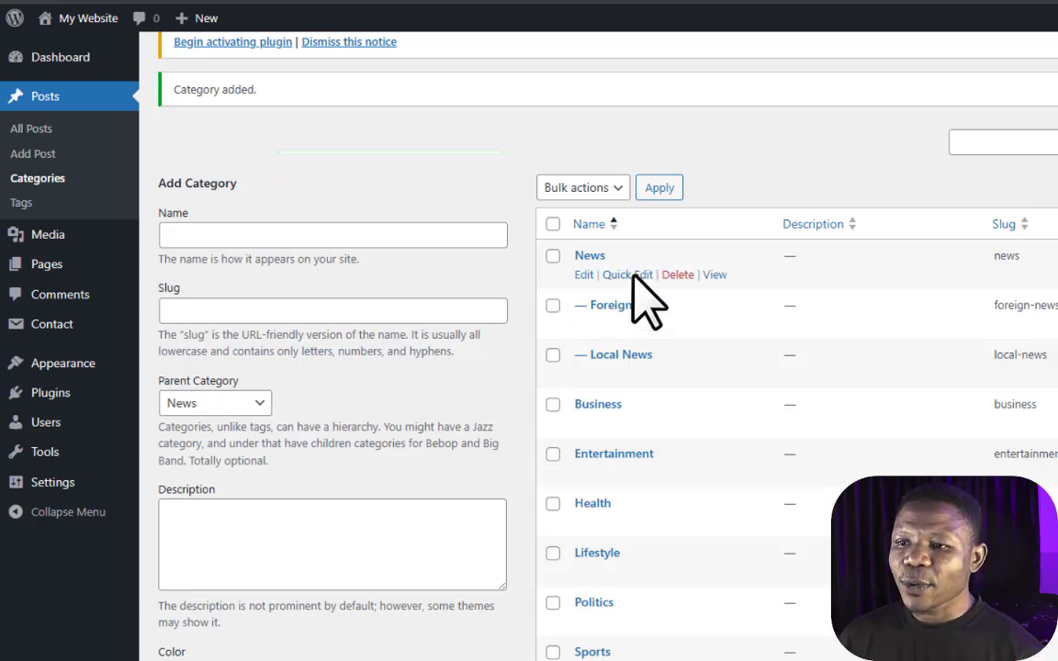
# - View the News category's archive page in a separate browser tab and return to the category list
pyautogui.rightClick(715, 275)
pyautogui.click(786, 301)
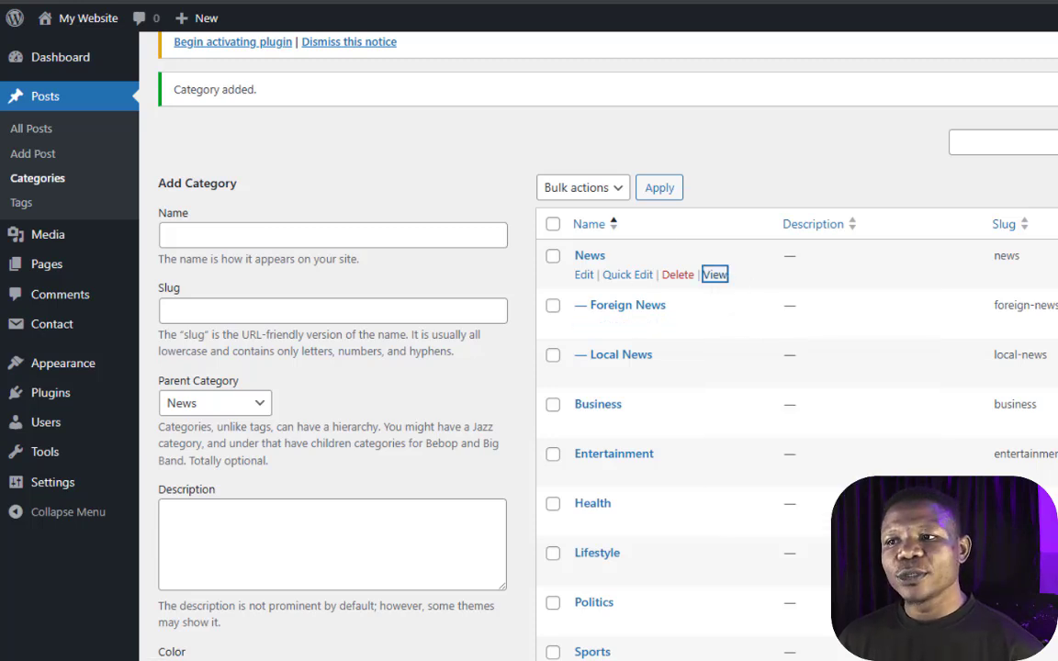
pyautogui.hotkey('ctrl', 'Tab')
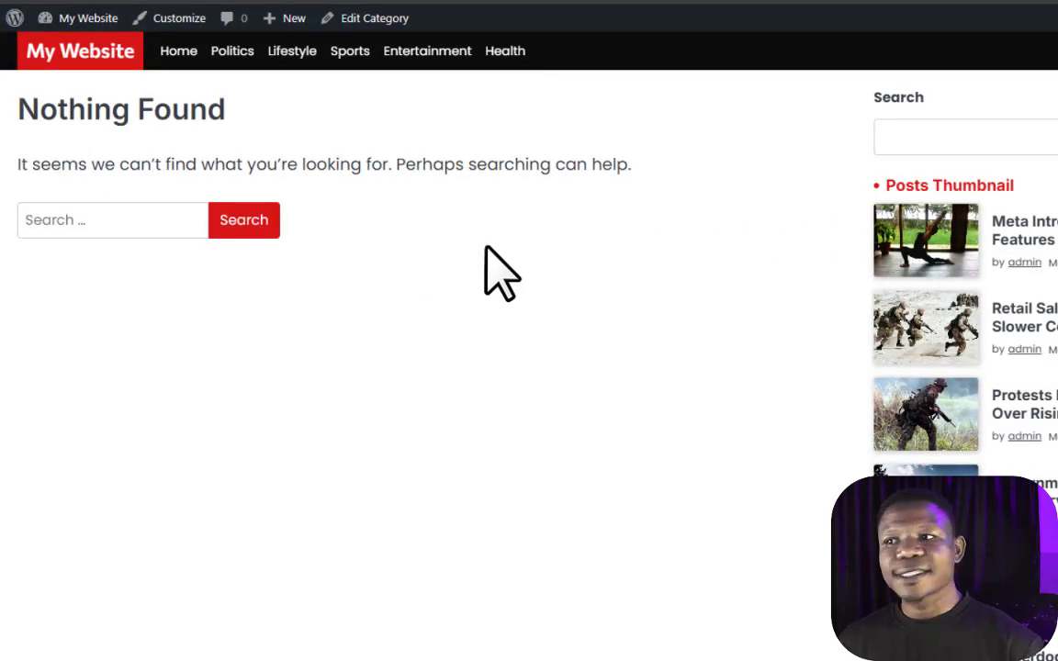
pyautogui.click(175, 2)
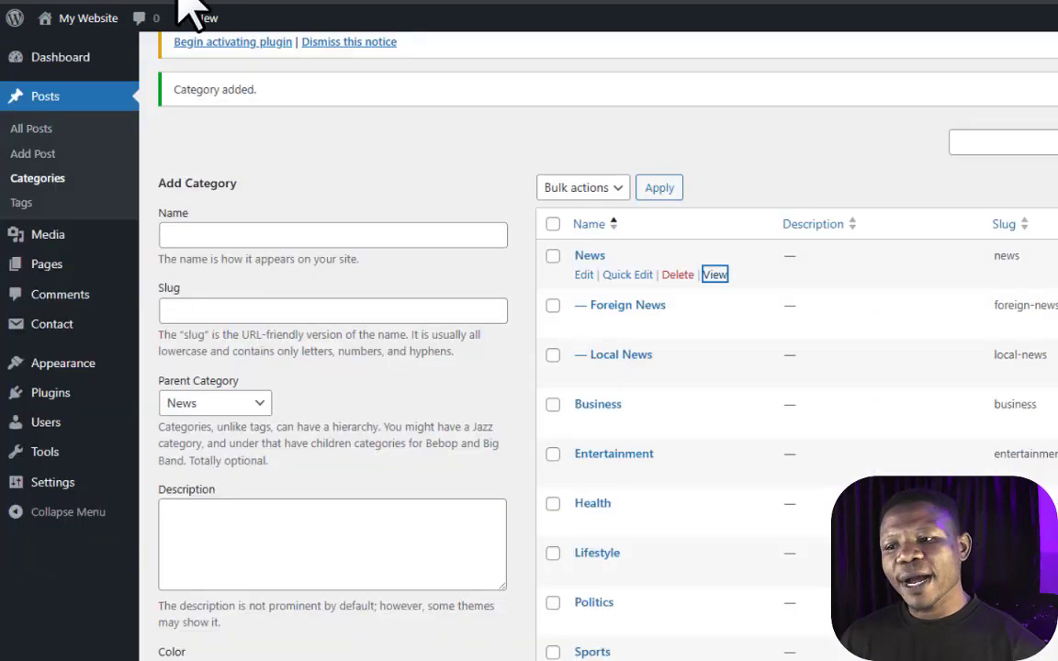
# - View the Entertainment category's archive page in a separate browser tab and return to the category list
pyautogui.scroll(-1, 774, 262)
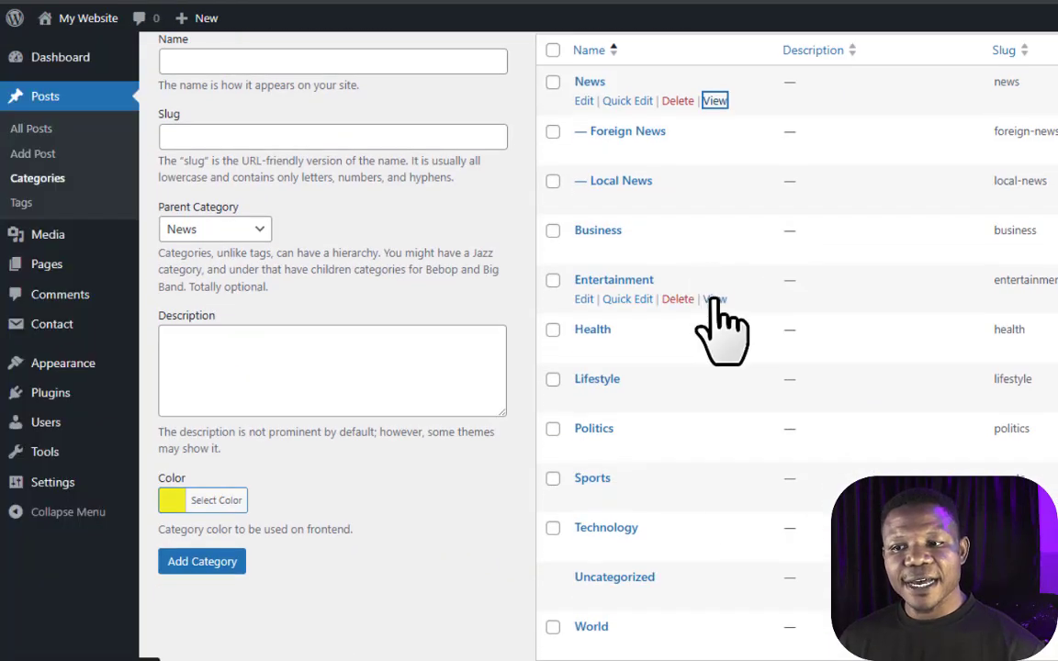
pyautogui.rightClick(716, 299)
pyautogui.click(767, 321)
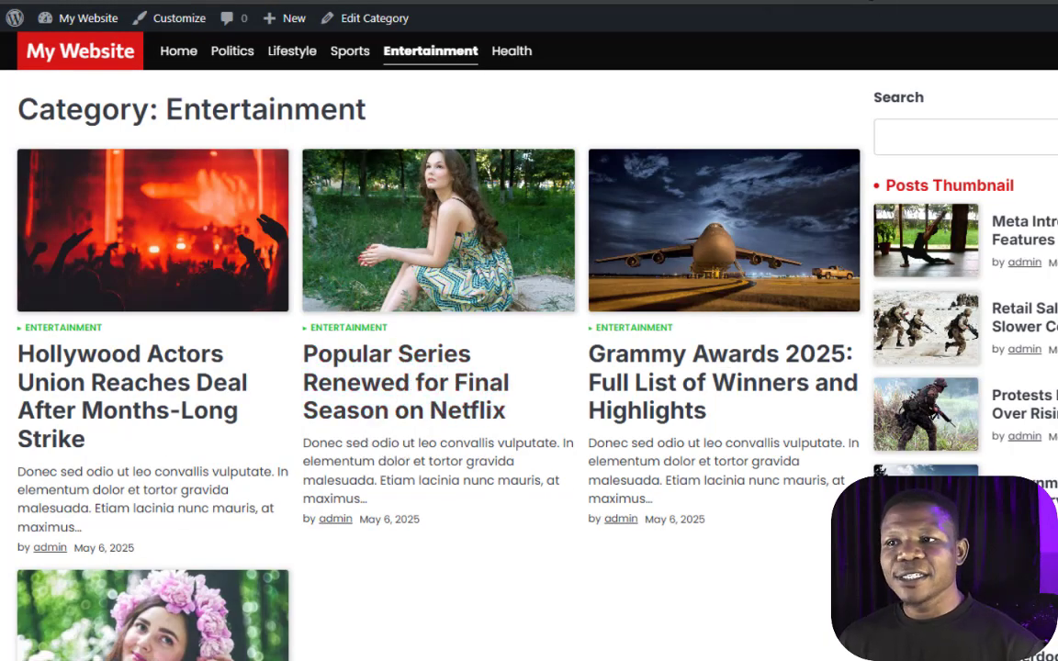
pyautogui.click(571, 0)
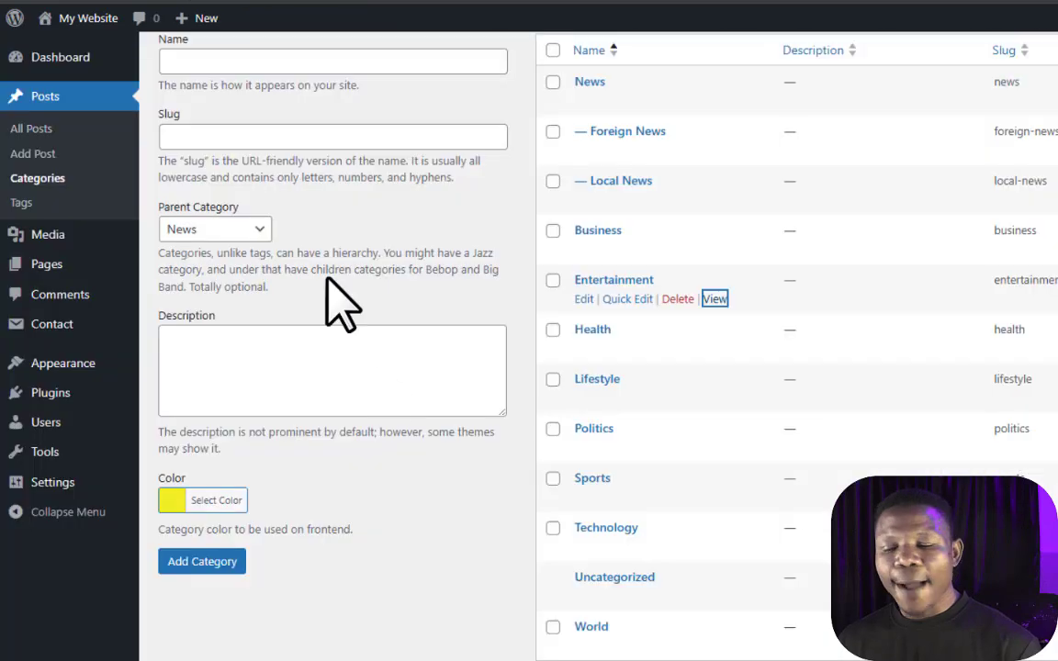
pyautogui.scroll(3, 661, 355)
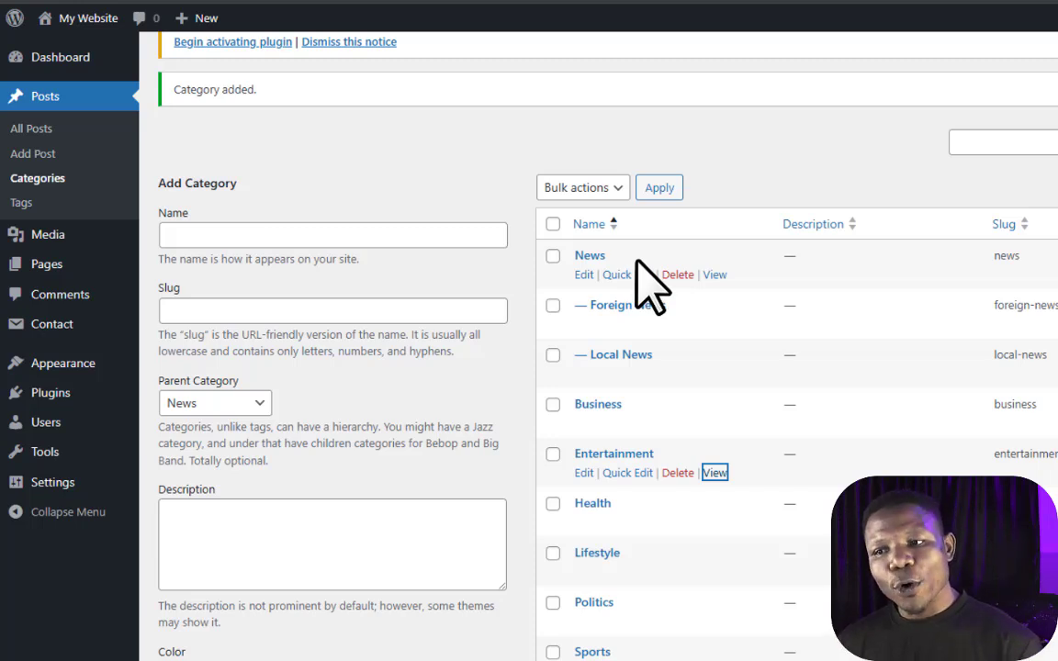
# - Rename the Foreign News category to Foreign New on its full edit page, update it and return to the category list
pyautogui.scroll(-2, 647, 285)
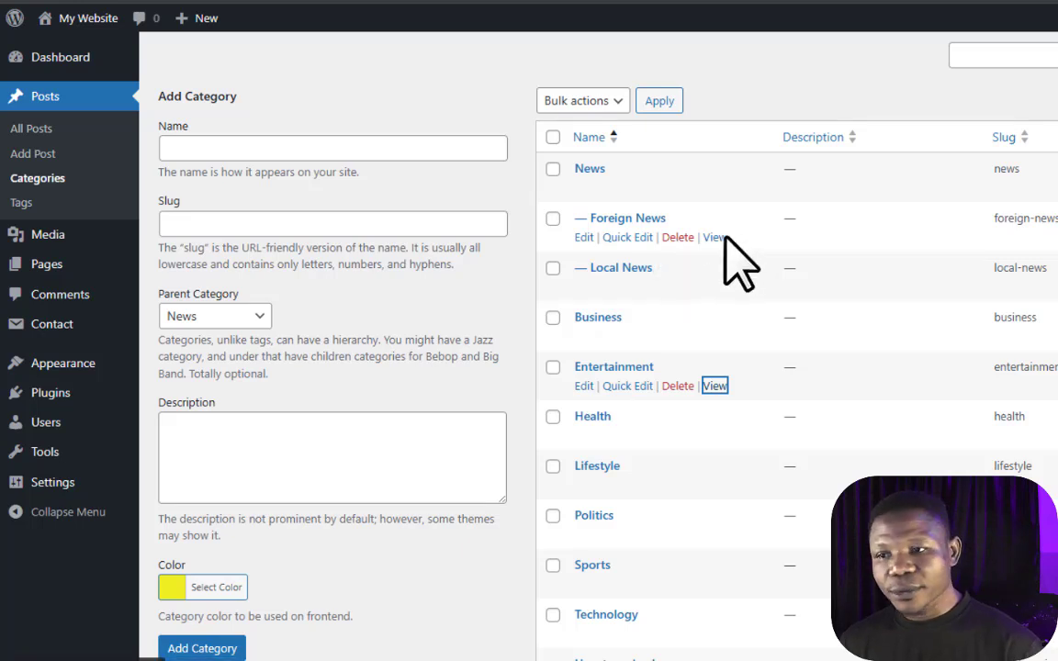
pyautogui.click(584, 238)
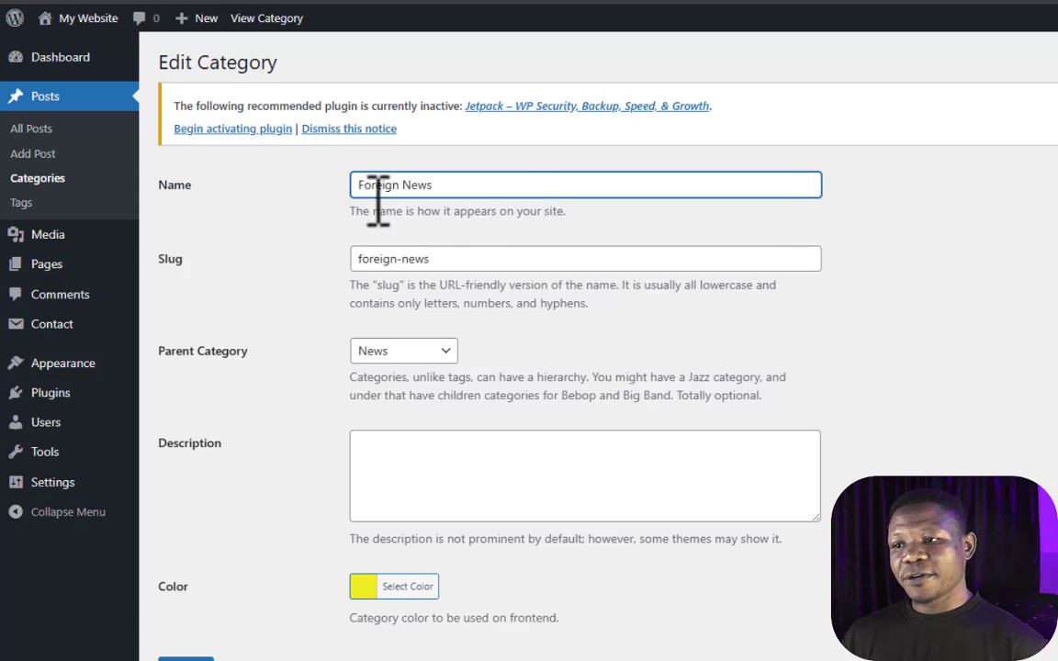
pyautogui.click(511, 186)
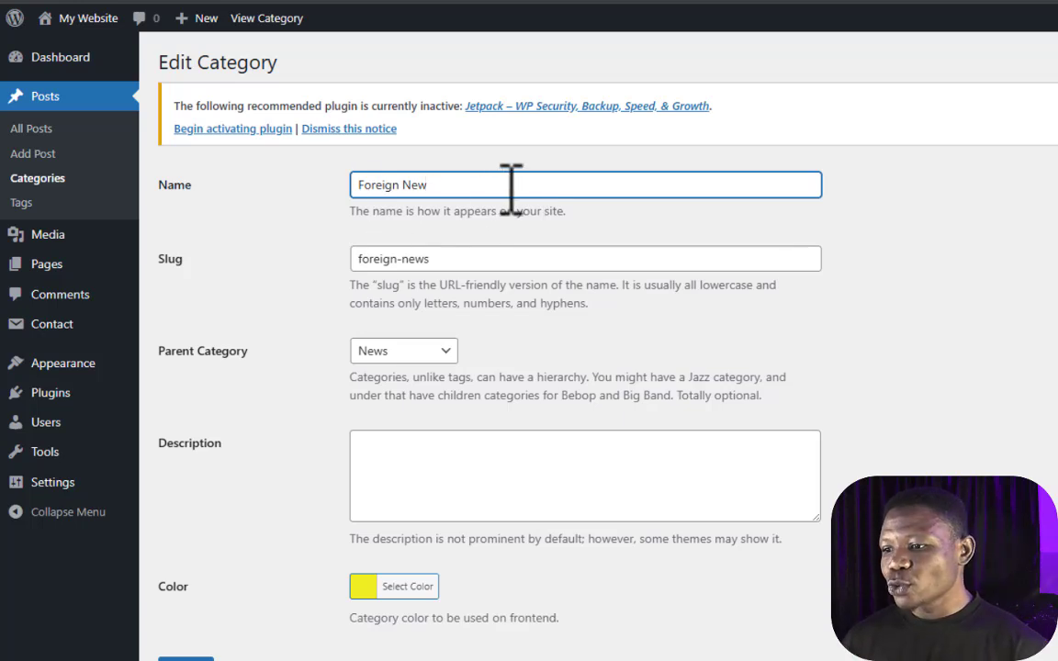
pyautogui.scroll(-1, 551, 276)
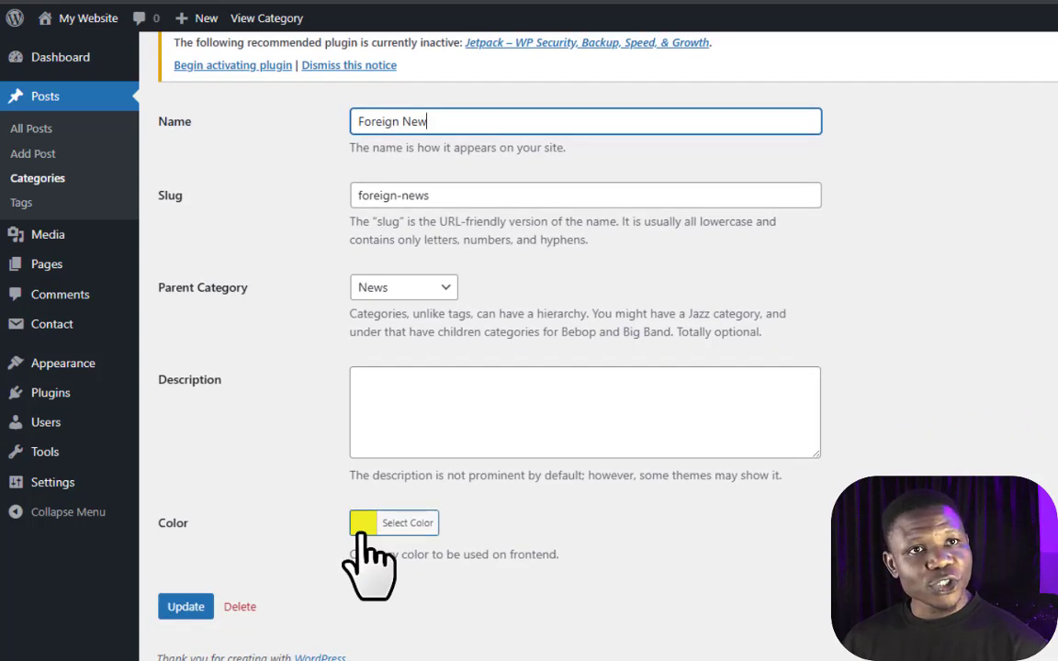
pyautogui.click(189, 606)
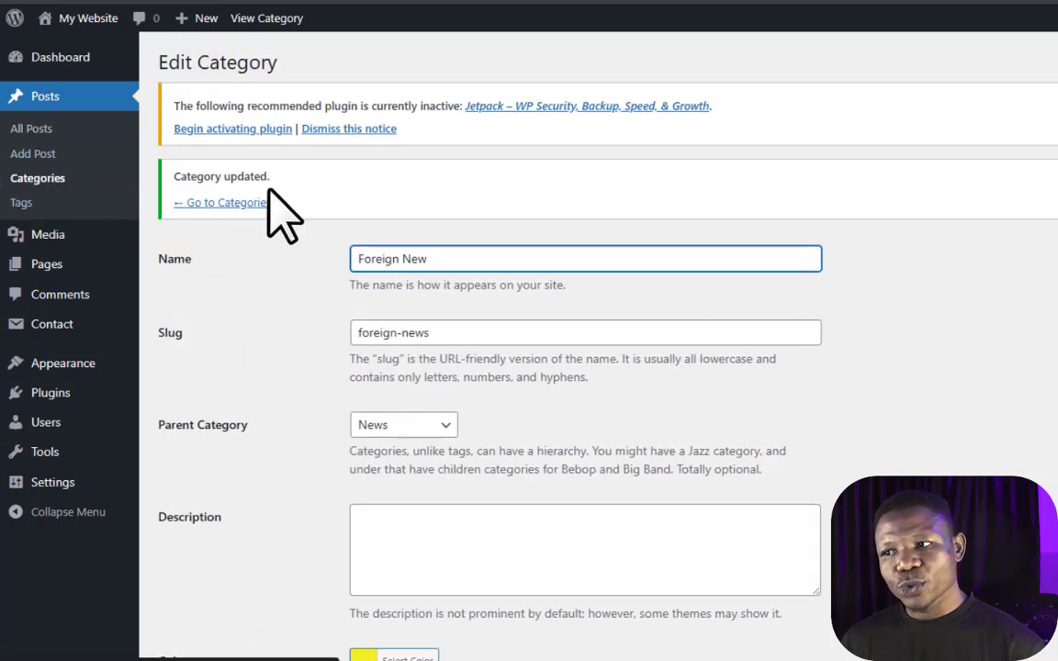
pyautogui.click(237, 203)
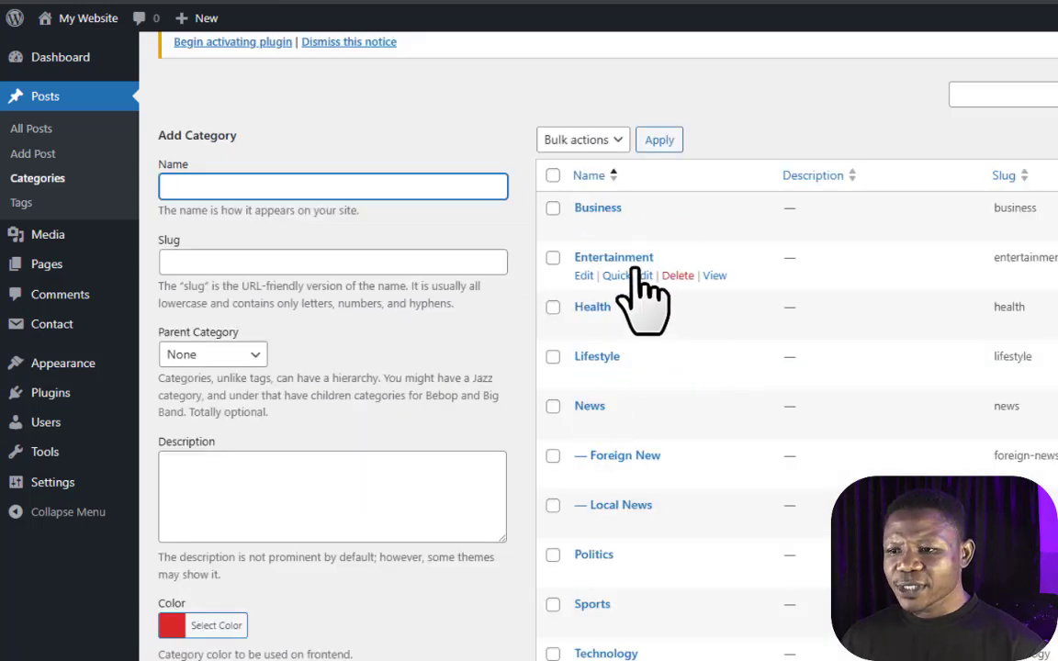
# - Rename the Foreign New subcategory to Foreign News with Quick Edit and update it
pyautogui.scroll(-2, 698, 358)
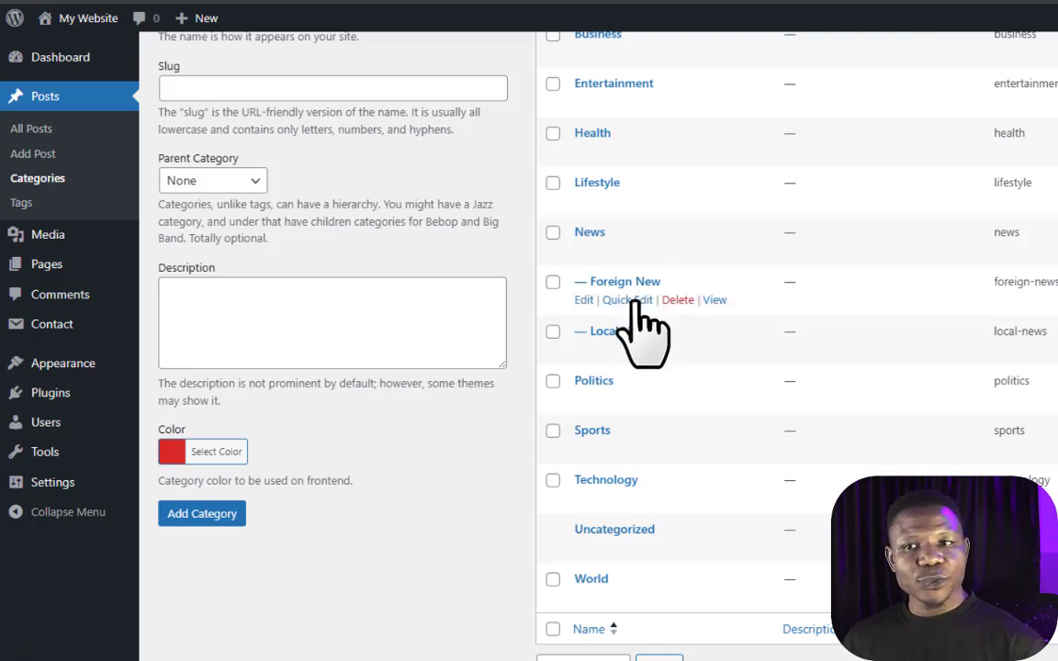
pyautogui.click(637, 300)
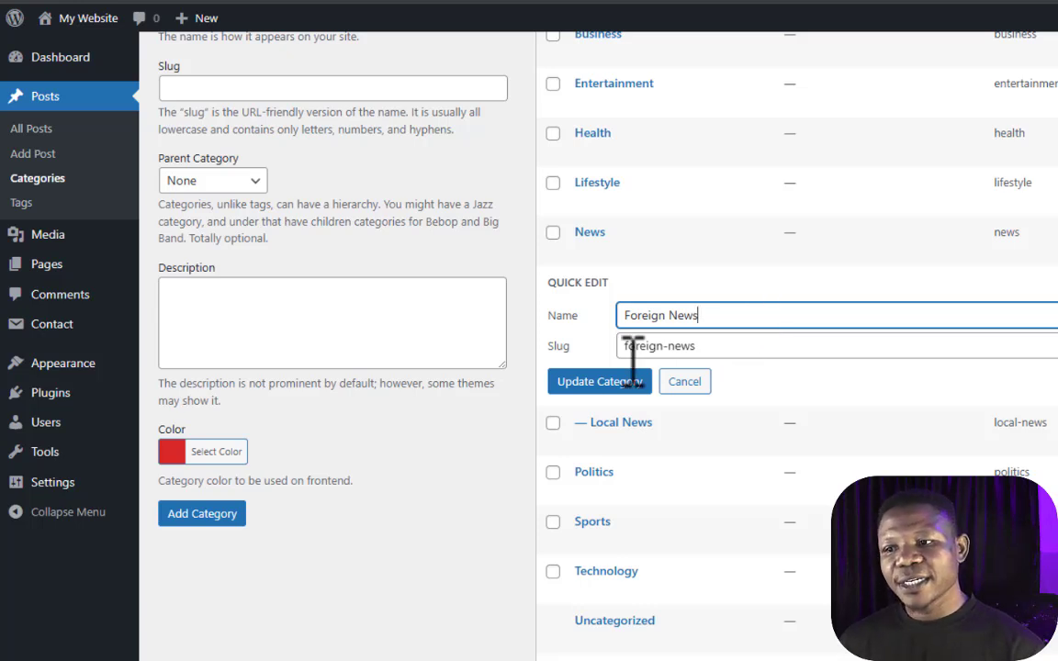
pyautogui.click(595, 392)
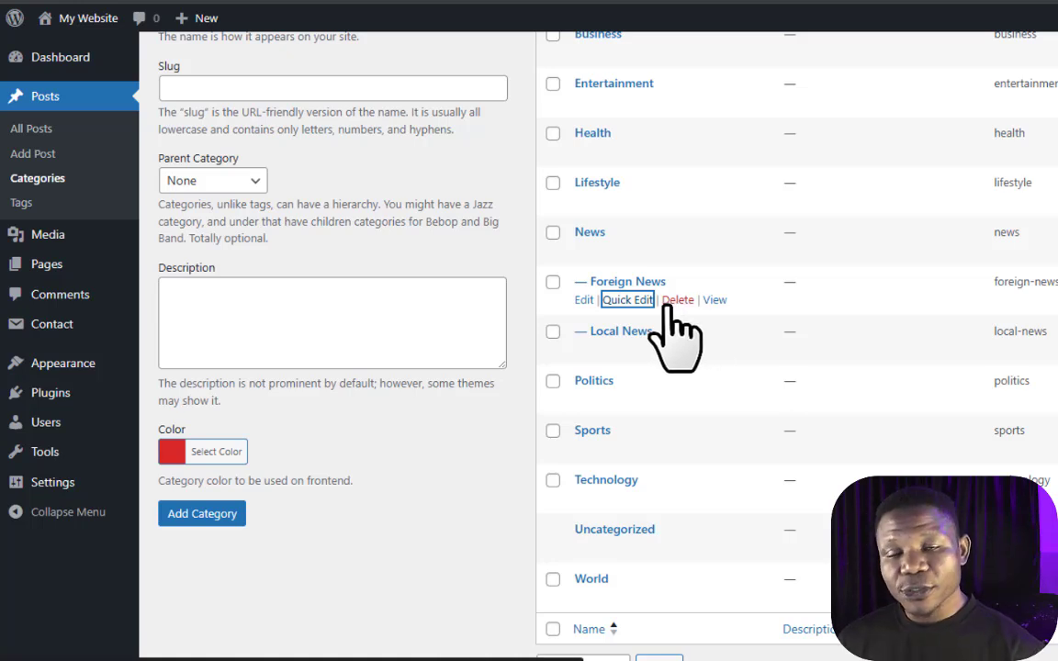
# - View the Business category's archive page in a separate browser tab, look through its posts and return to the category list
pyautogui.scroll(3, 838, 437)
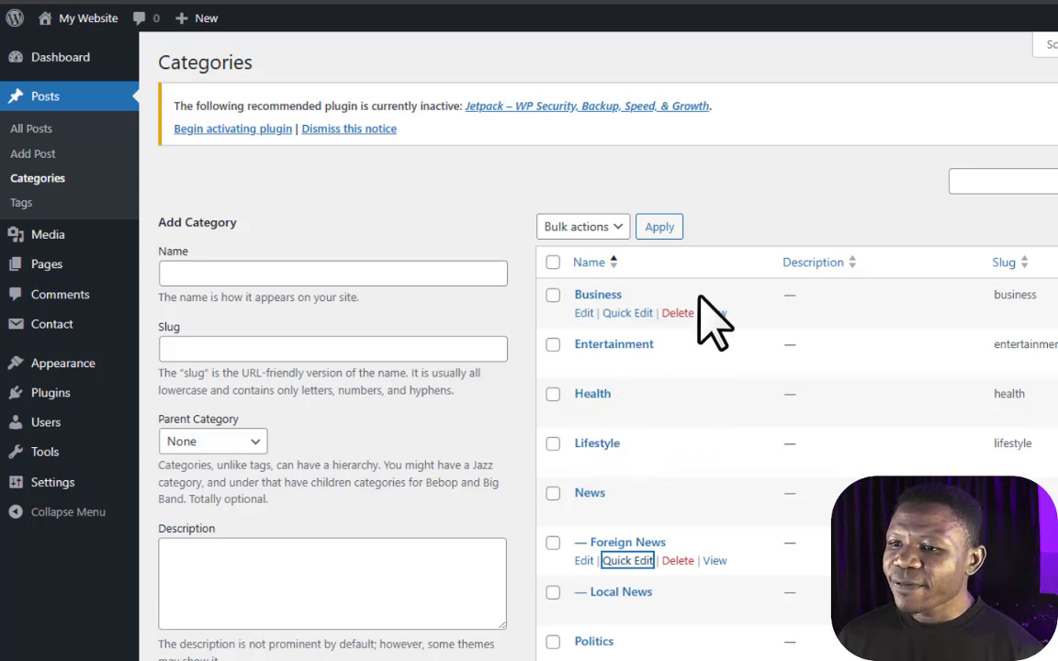
pyautogui.rightClick(715, 314)
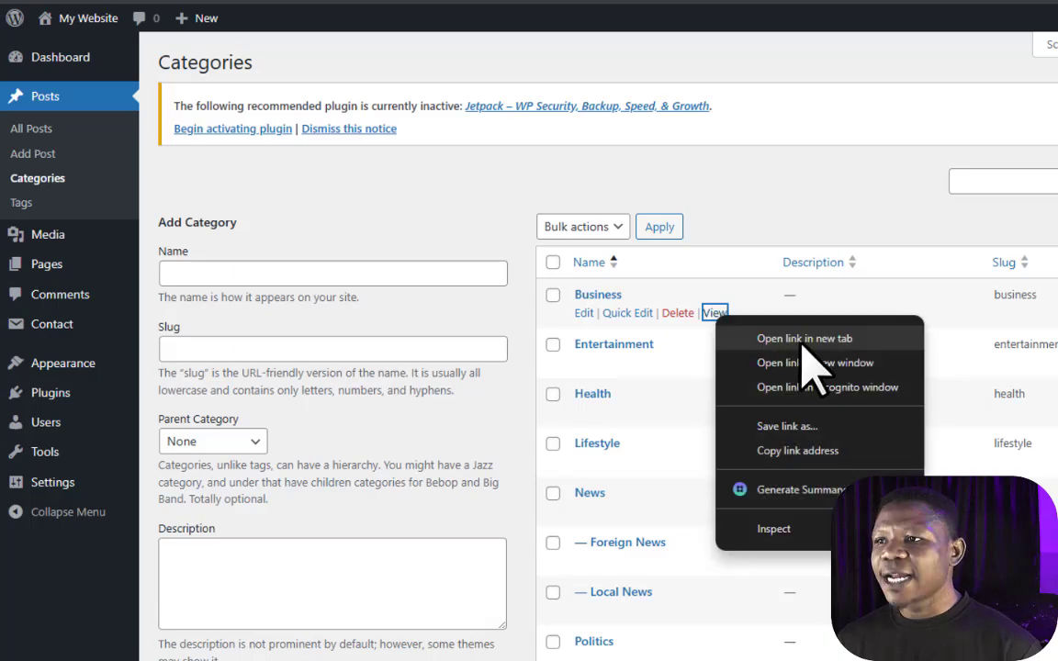
pyautogui.click(777, 337)
pyautogui.click(487, 1)
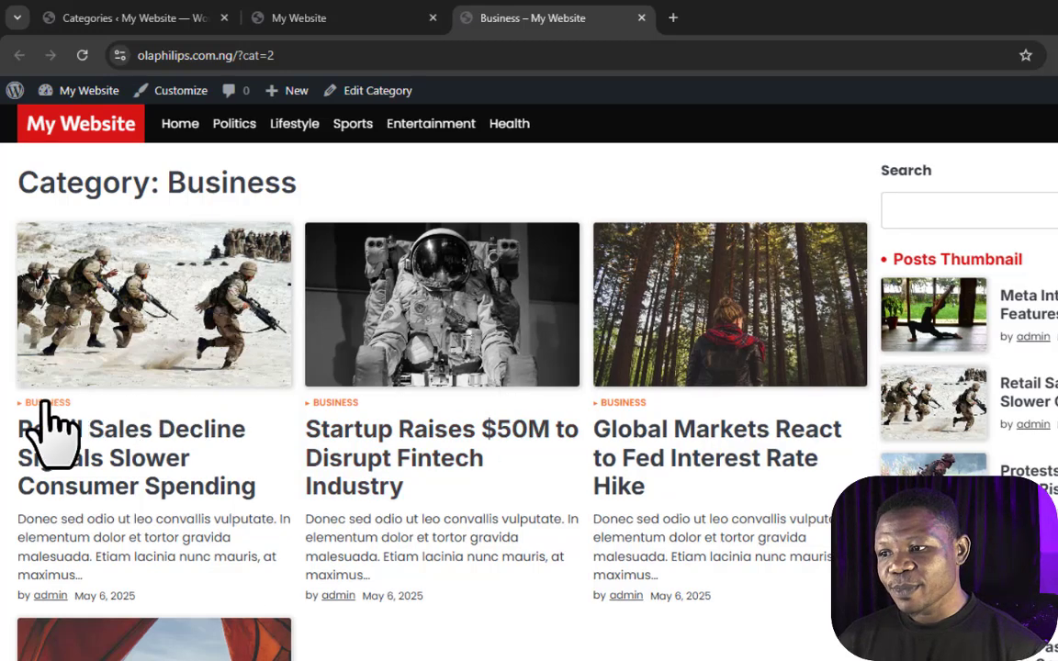
pyautogui.scroll(-3, 619, 389)
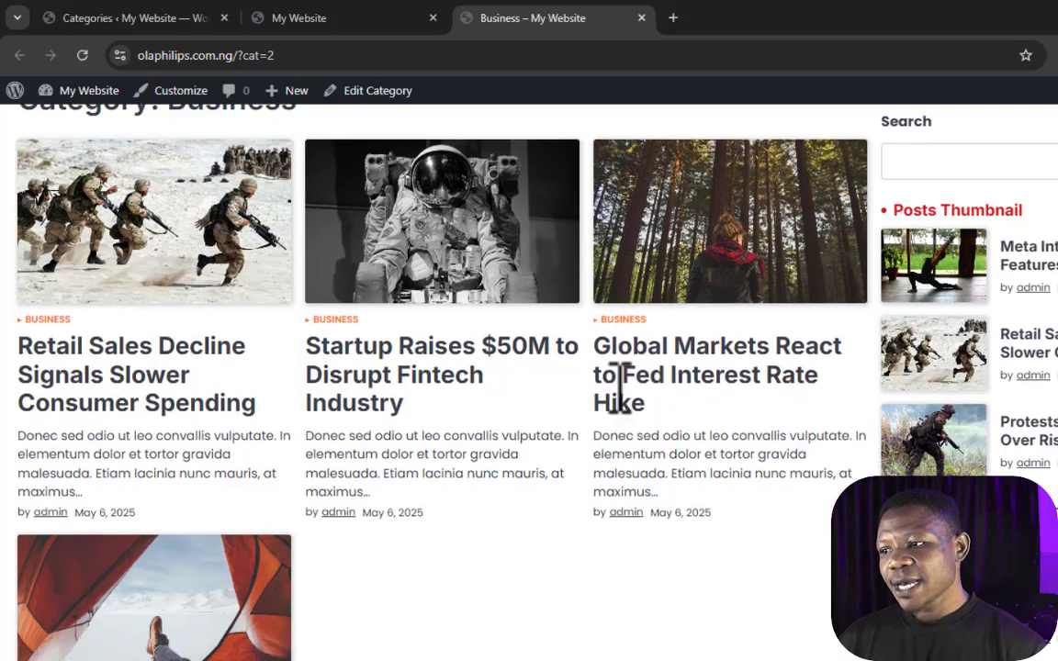
pyautogui.scroll(3, 486, 436)
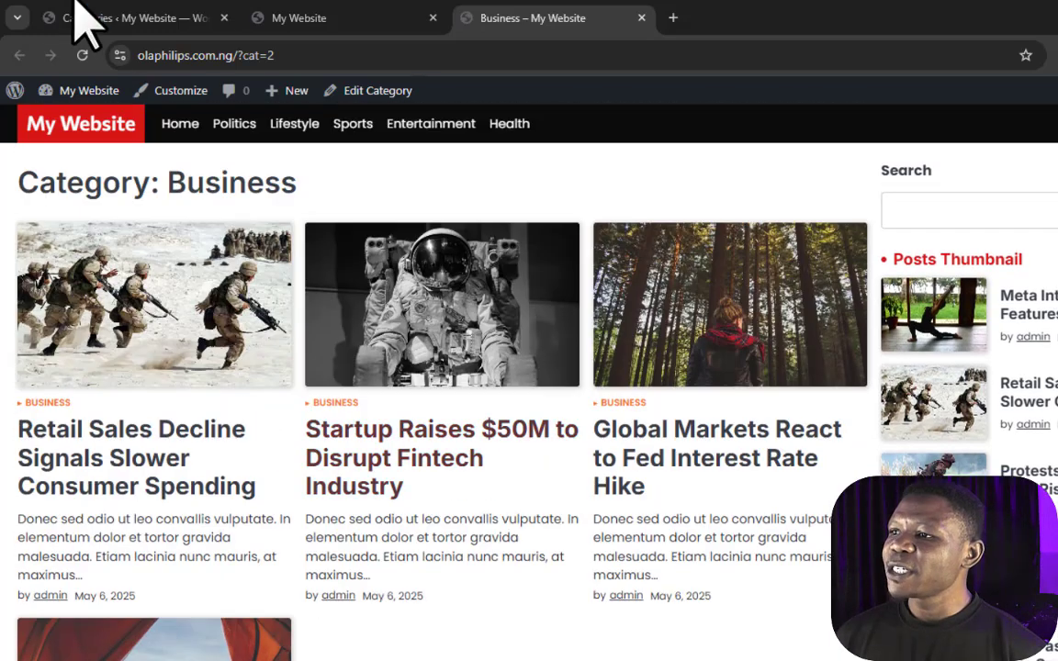
pyautogui.click(140, 15)
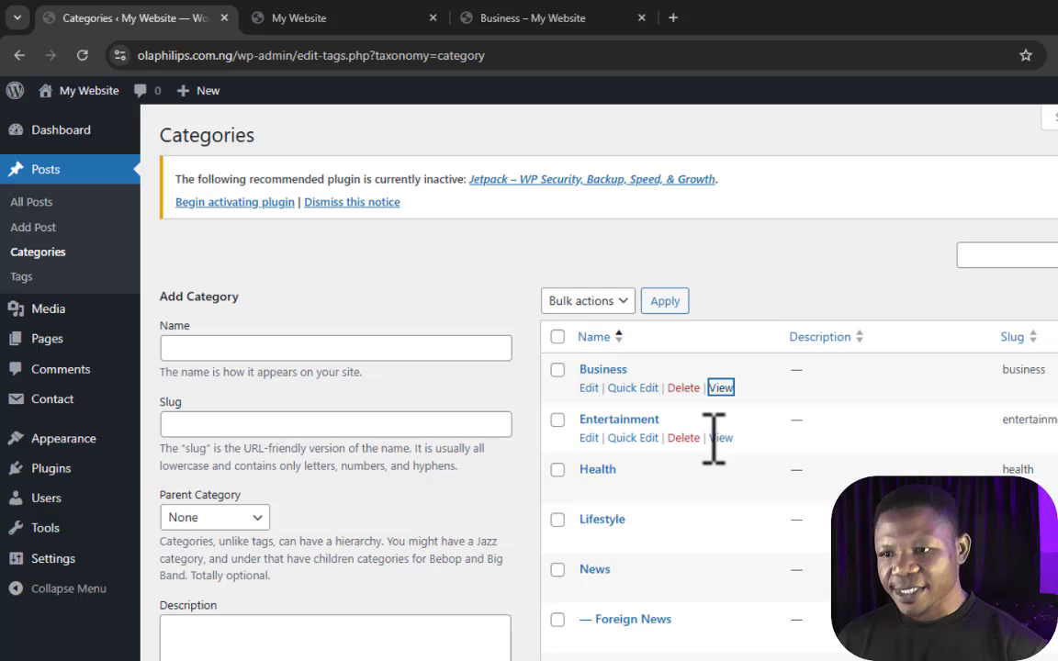
# - Edit the Entertainment category to make Business its parent category and update it
pyautogui.click(589, 438)
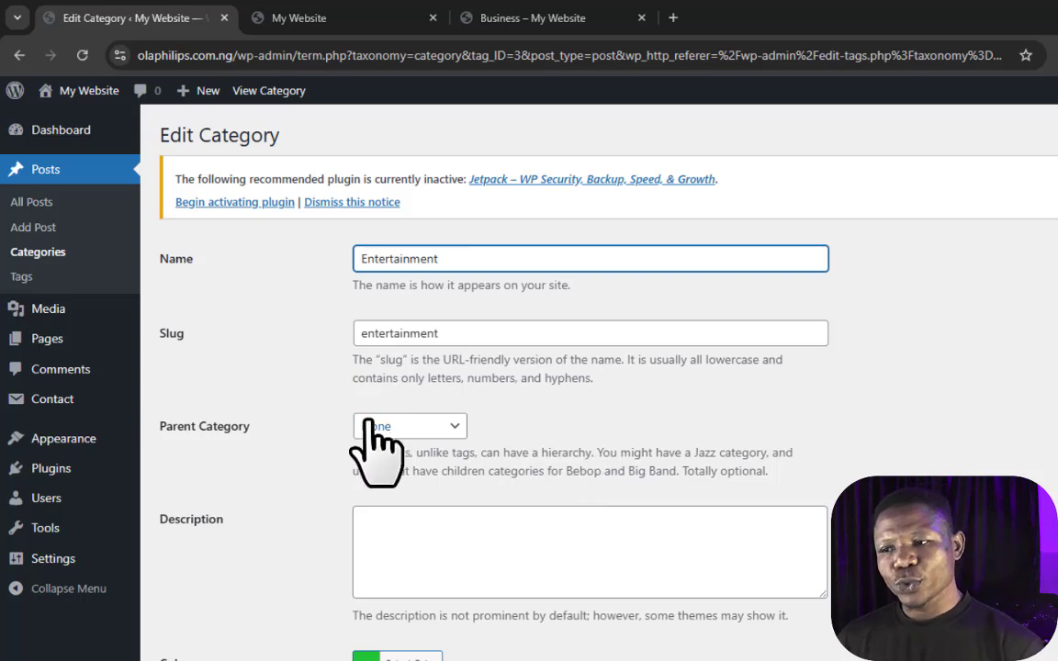
pyautogui.click(407, 427)
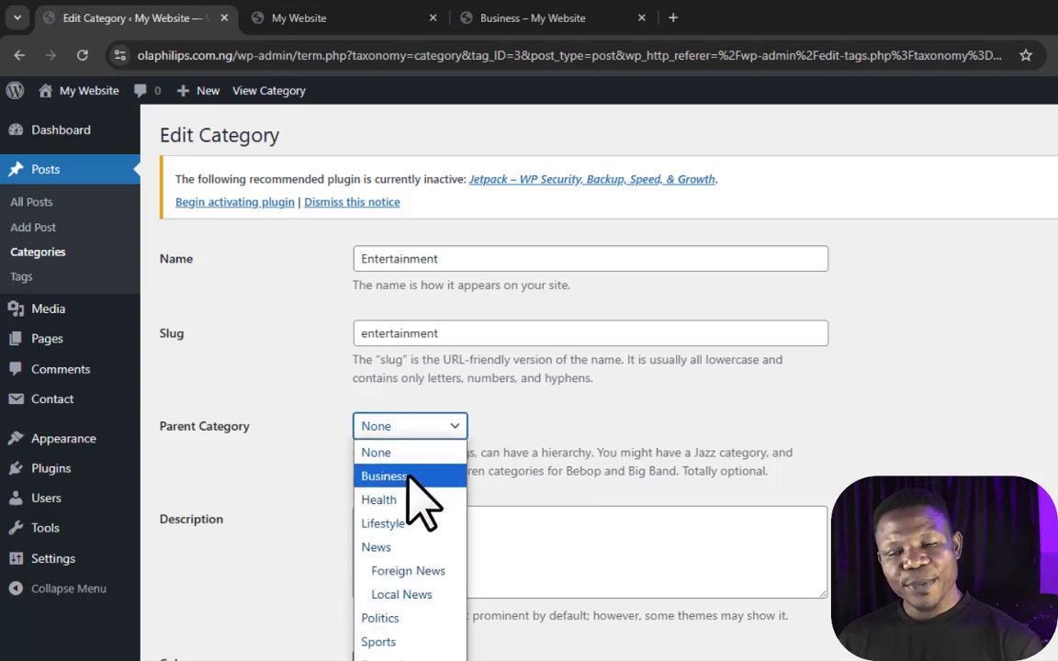
pyautogui.click(412, 476)
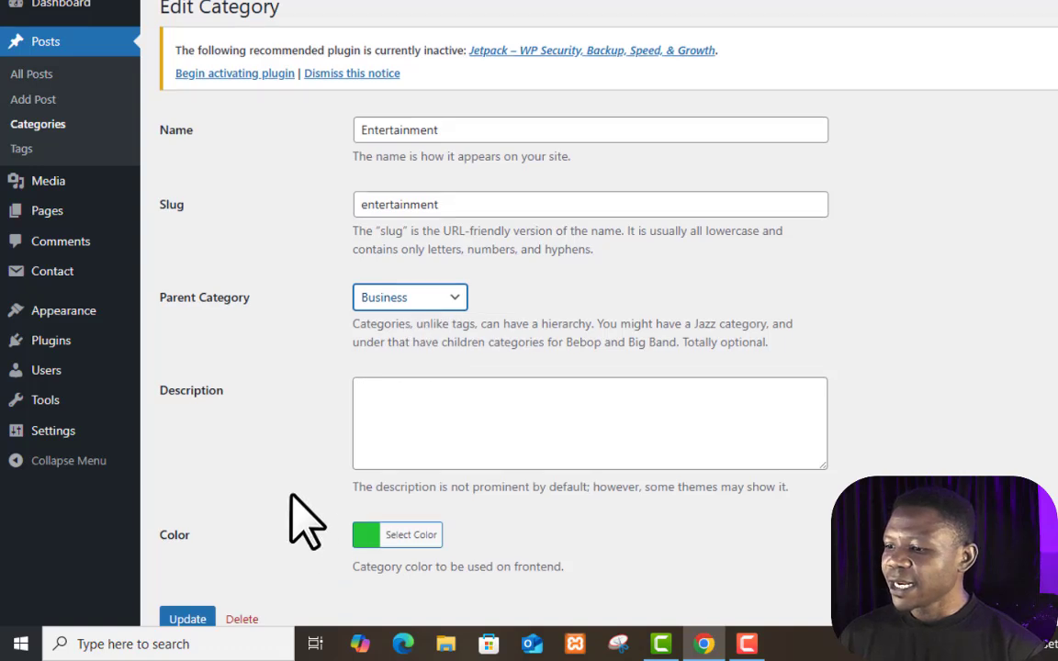
pyautogui.scroll(-1, 276, 532)
pyautogui.click(183, 557)
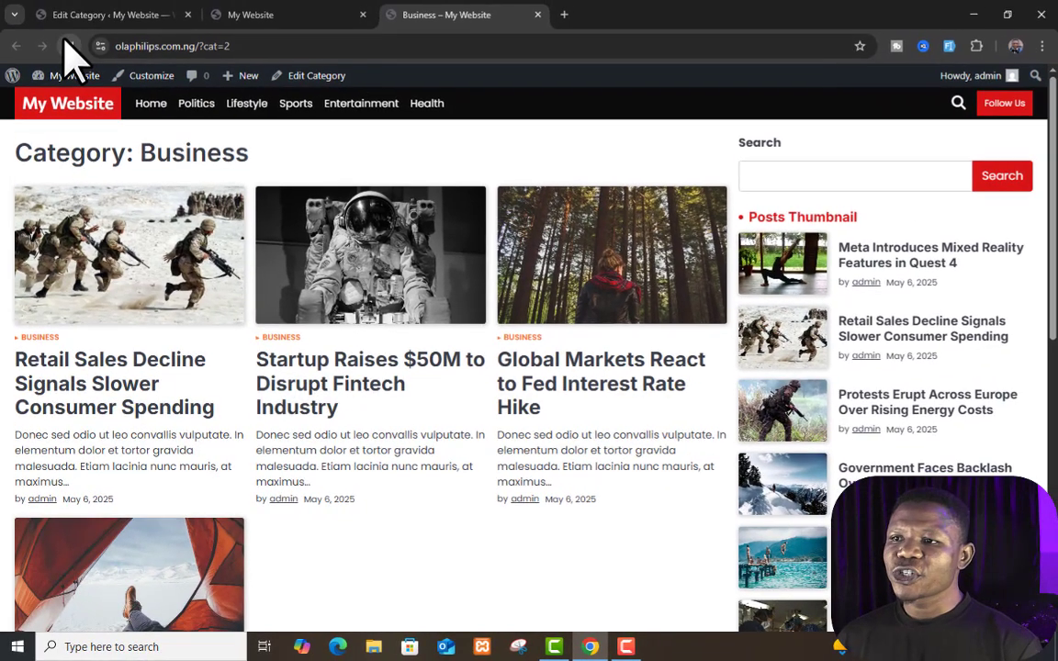
# - Reload the Business archive page and check which categories its listed posts belong to
pyautogui.click(69, 46)
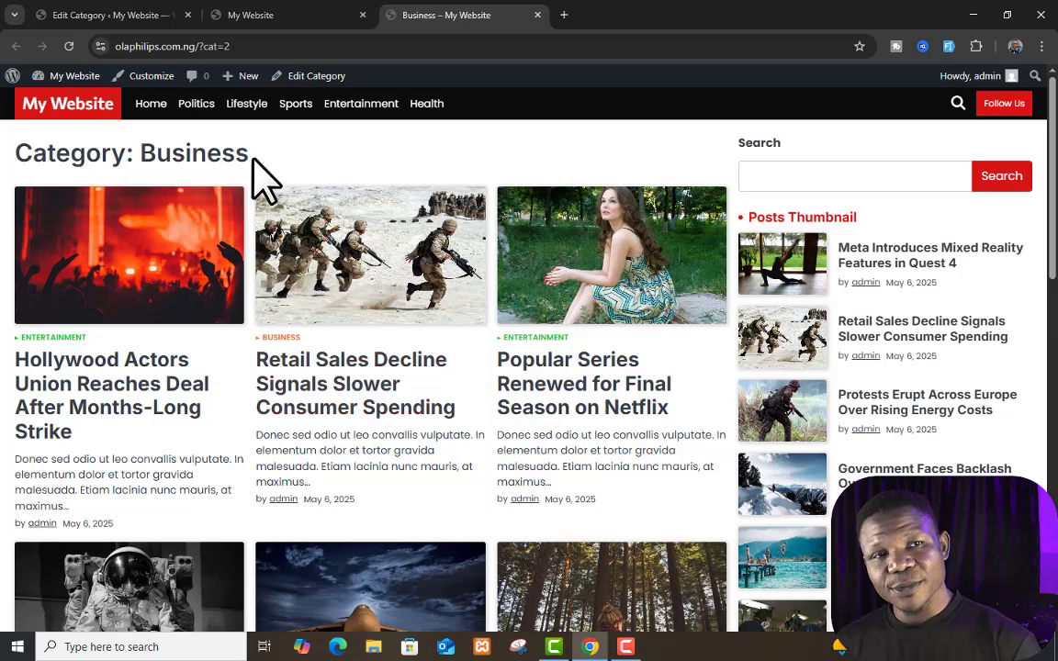
pyautogui.scroll(-1, 264, 295)
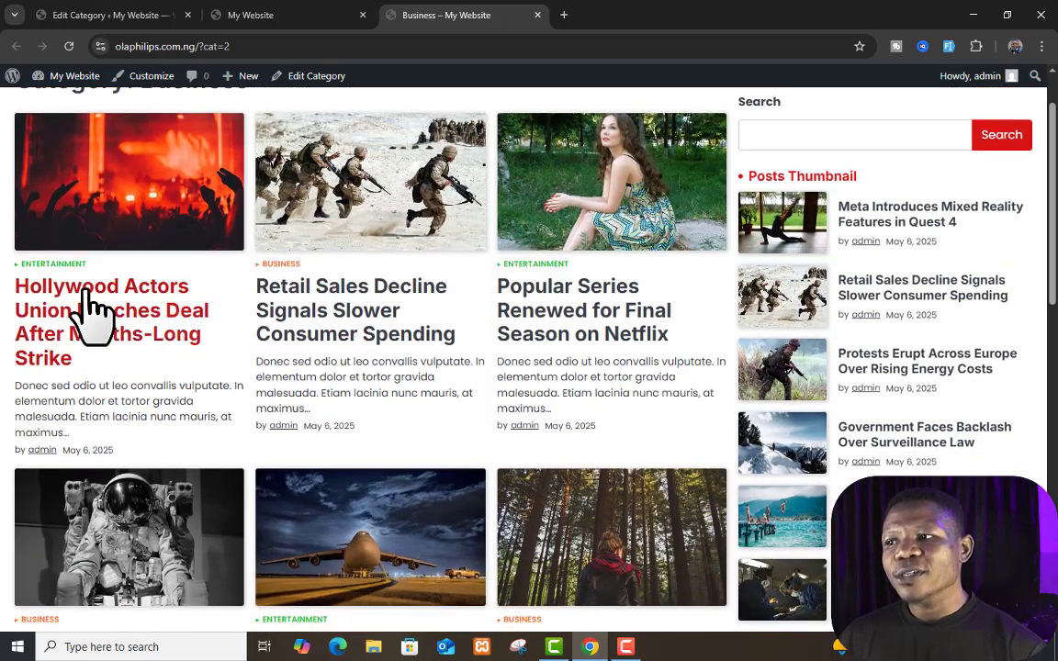
pyautogui.scroll(1, 189, 253)
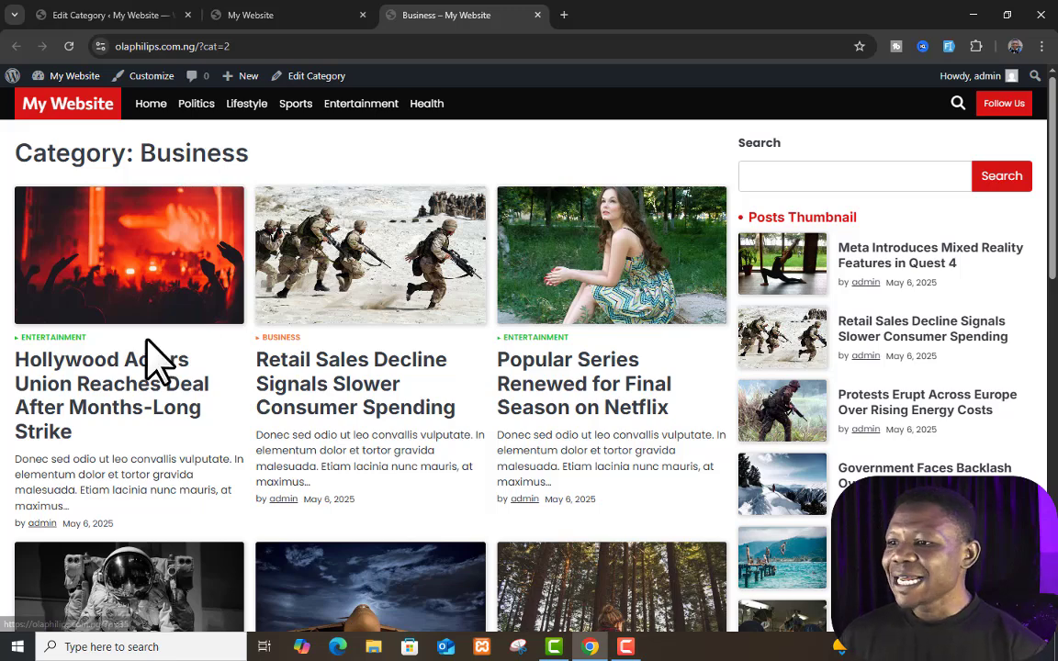
# - Look through all posts on the Business archive page for their category labels and return to the category list
pyautogui.scroll(-1, 127, 376)
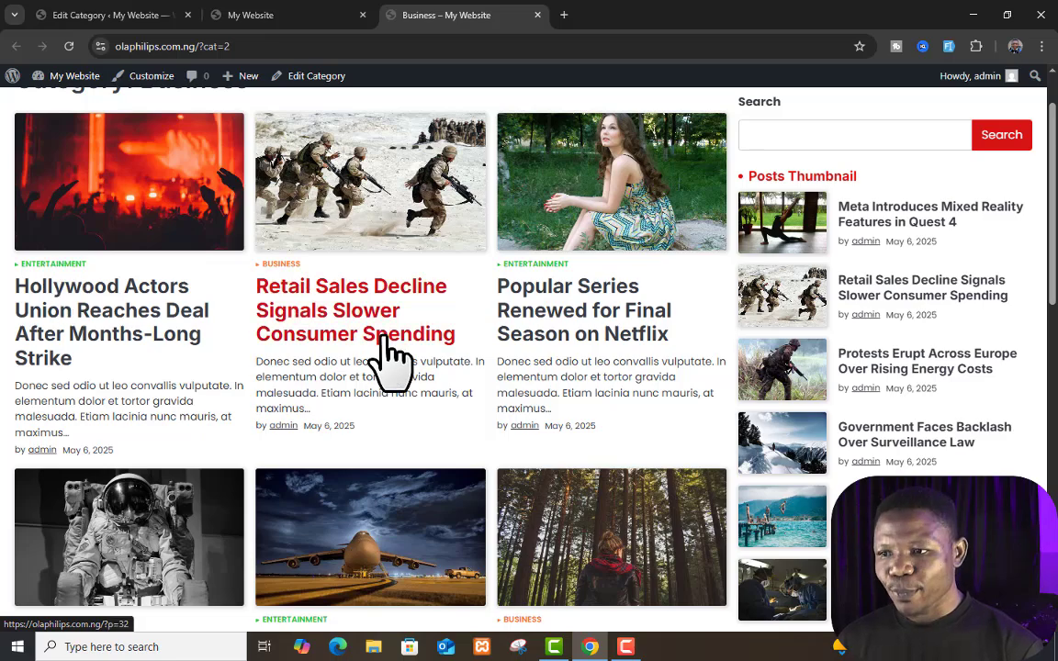
pyautogui.scroll(-7, 389, 351)
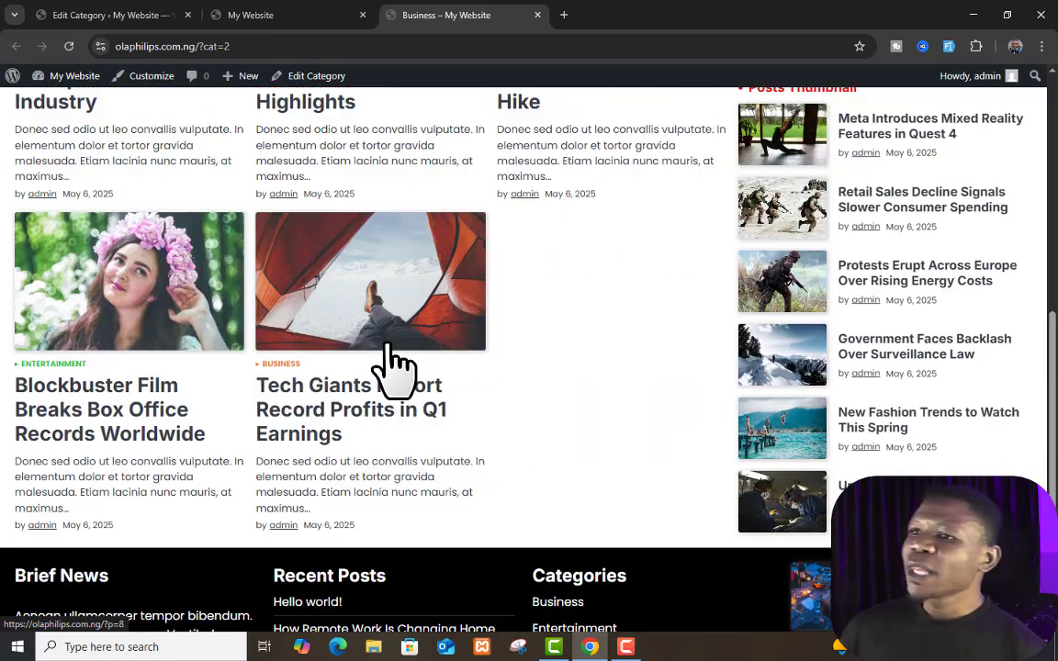
pyautogui.scroll(8, 394, 371)
pyautogui.hotkey('ctrl', '1')
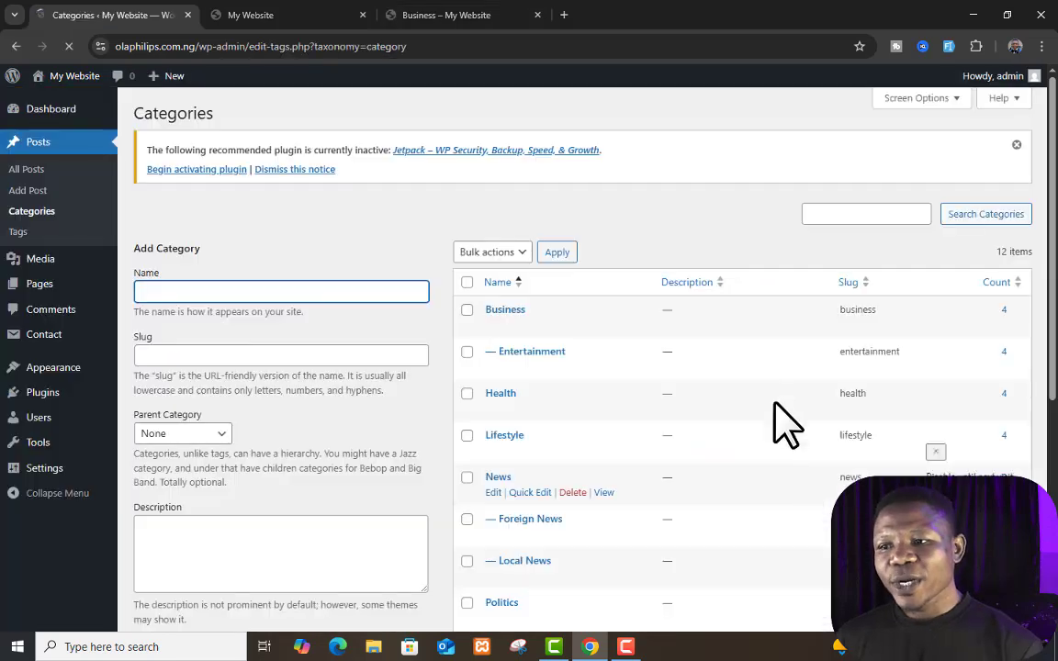
# - View the Entertainment category's archive page in a separate browser tab, check its posts' category labels and return to the category list
pyautogui.scroll(-2, 776, 405)
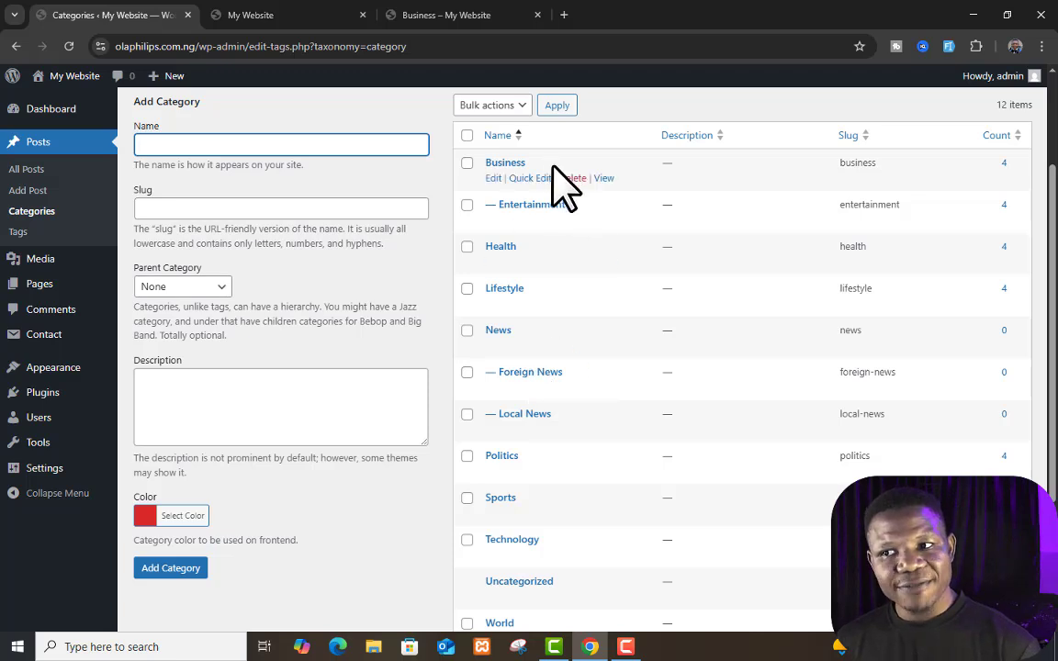
pyautogui.scroll(2, 565, 188)
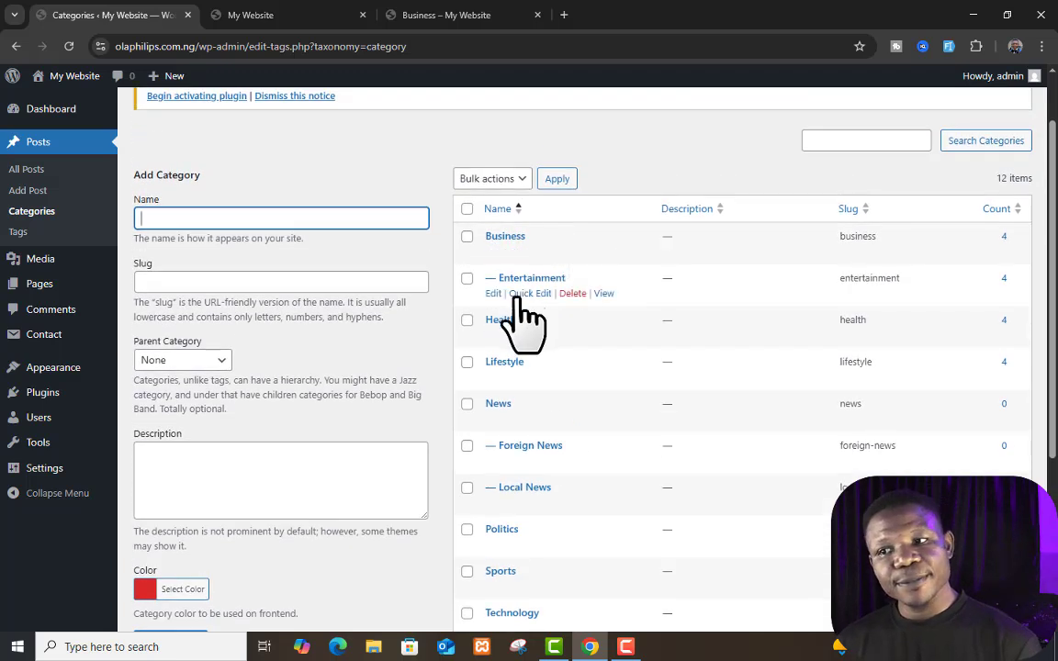
pyautogui.rightClick(602, 294)
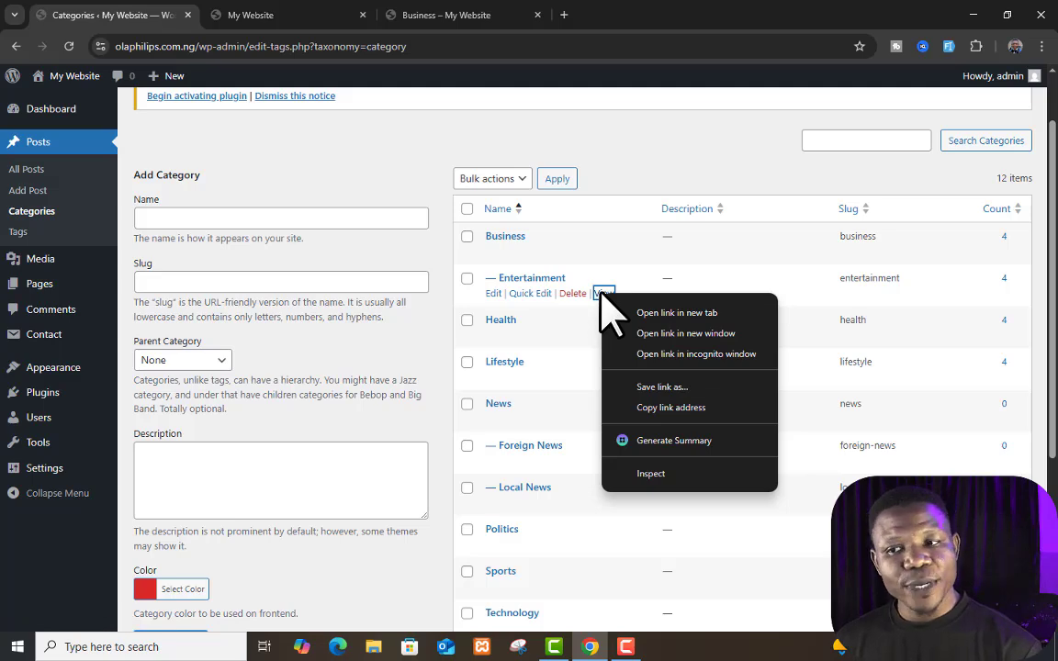
pyautogui.click(661, 312)
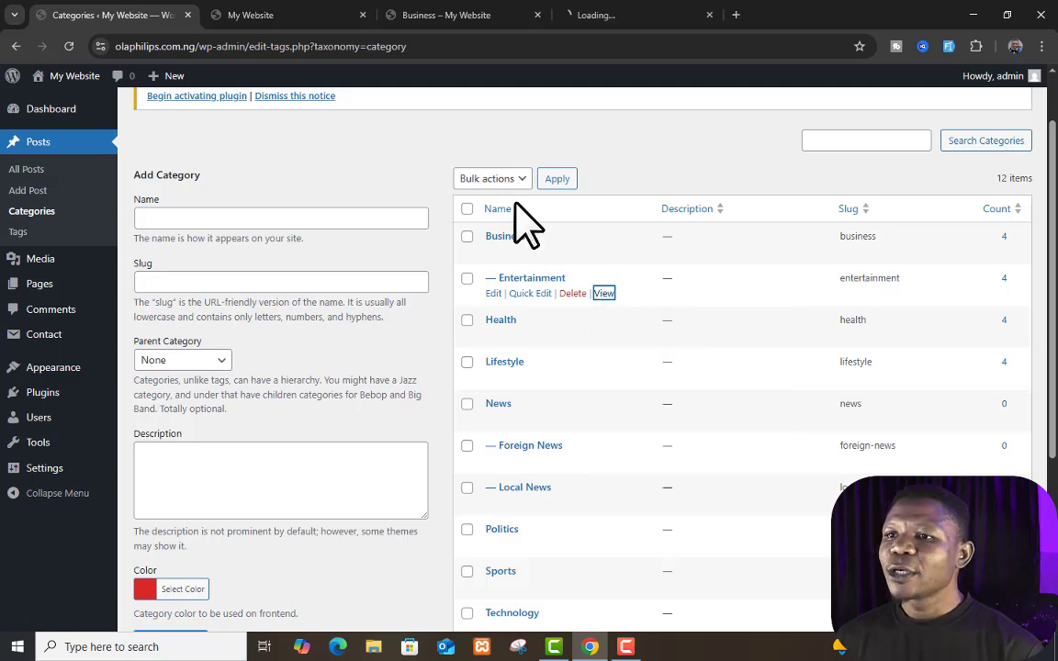
pyautogui.click(611, 16)
pyautogui.click(138, 15)
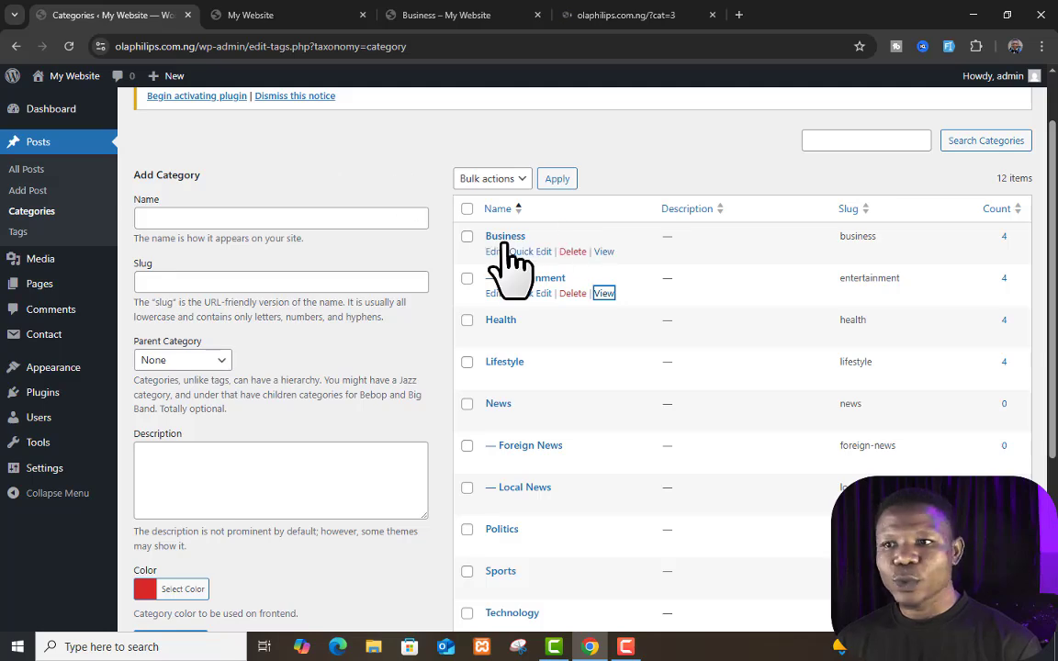
pyautogui.click(652, 20)
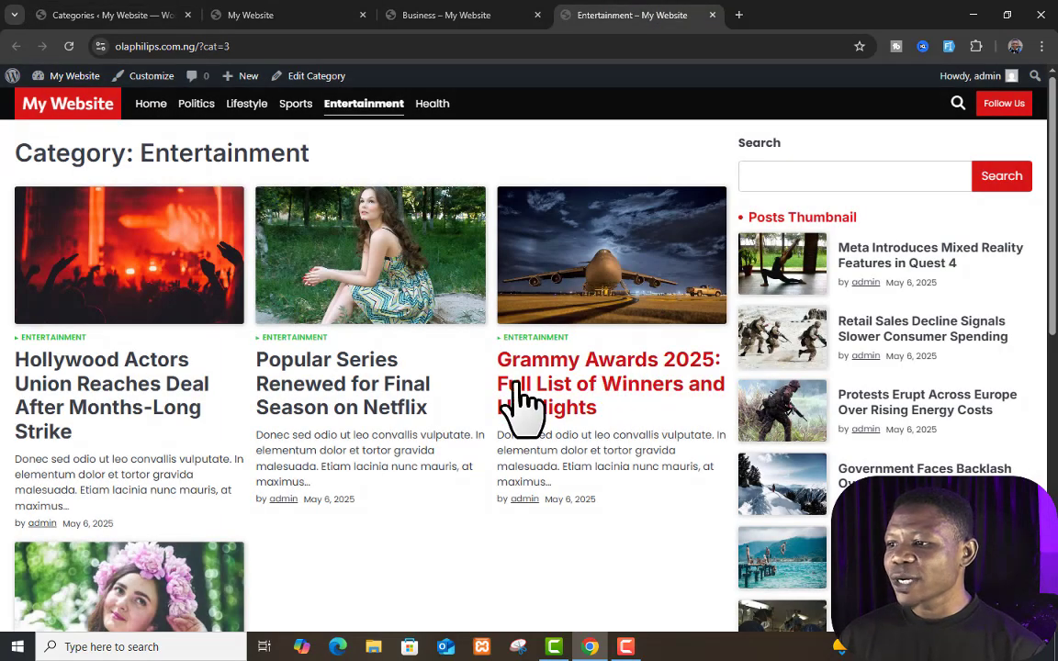
pyautogui.scroll(-1, 457, 354)
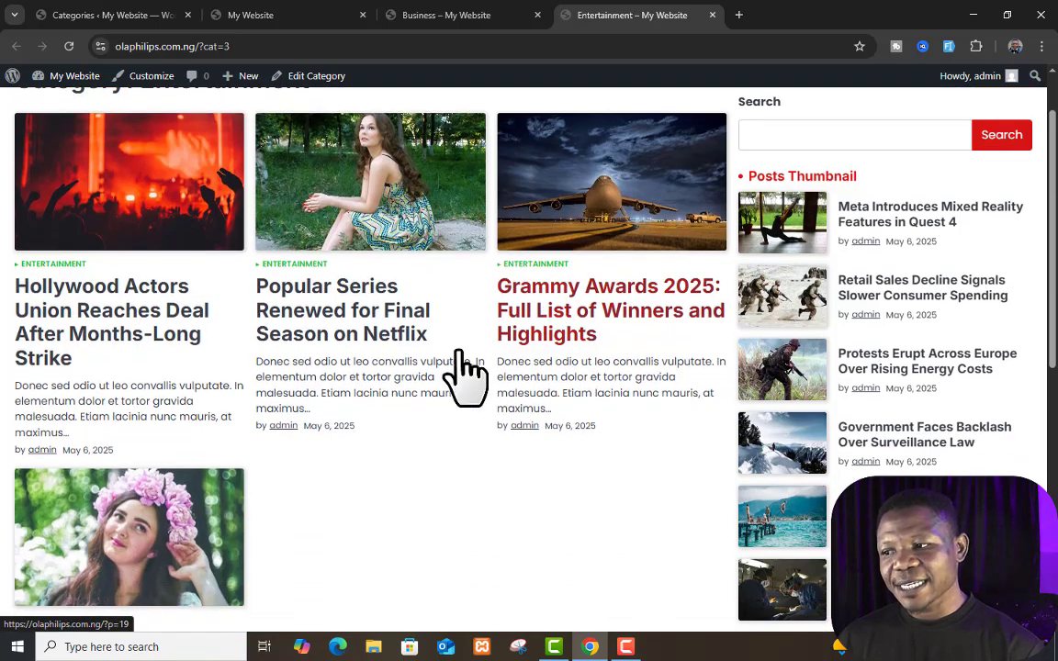
pyautogui.scroll(-2, 156, 468)
pyautogui.scroll(3, 221, 436)
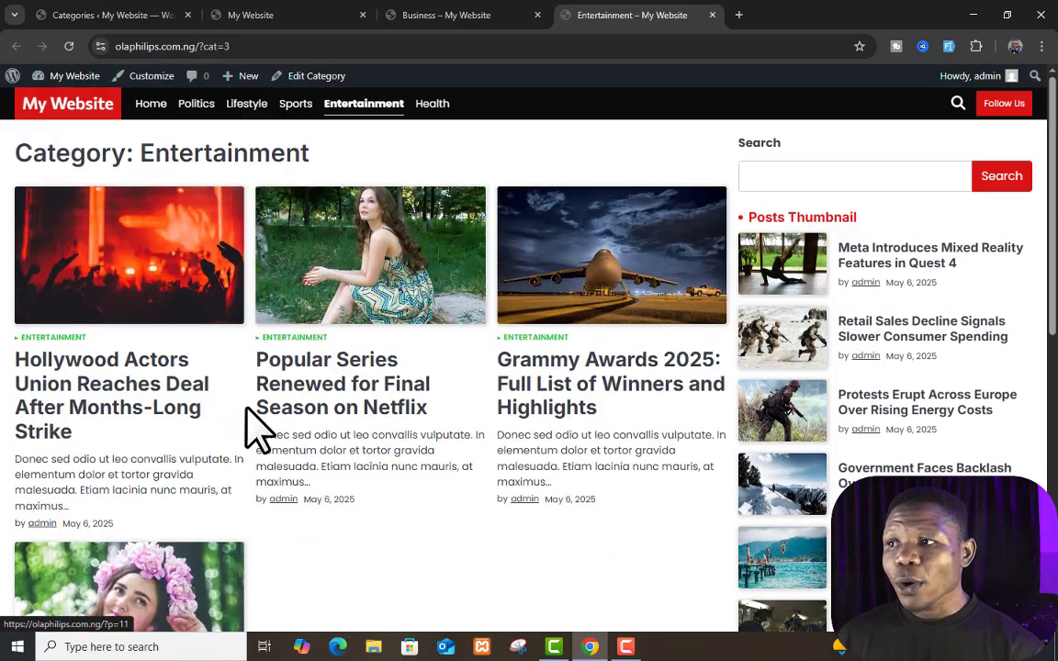
pyautogui.click(111, 15)
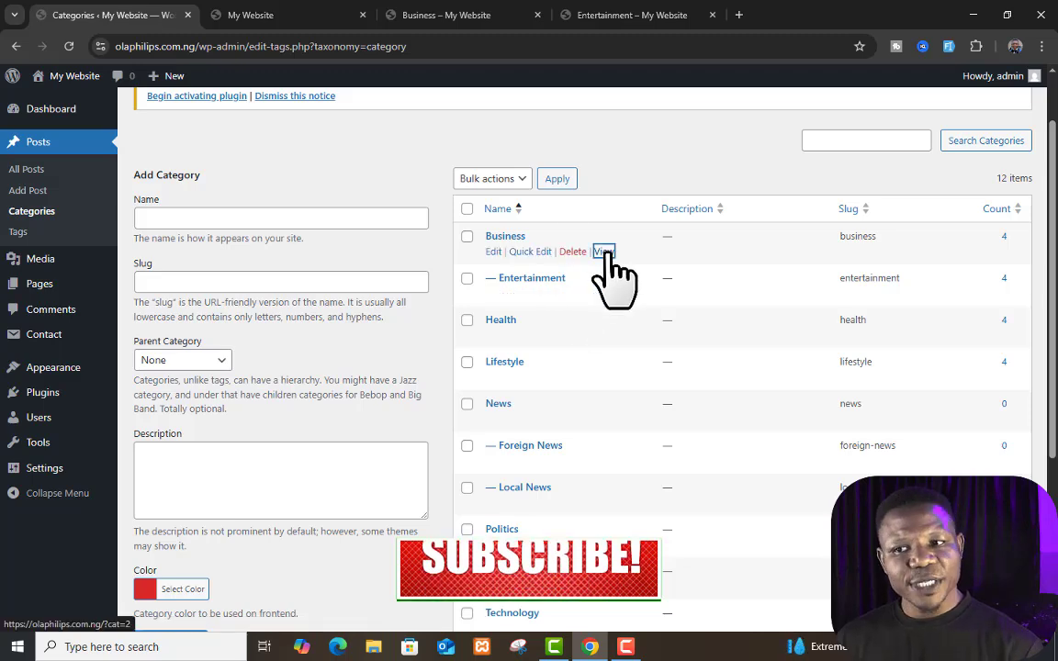
# - Open the Business category's archive in another new browser tab to compare it with Entertainment, and return to the category list
pyautogui.rightClick(603, 252)
pyautogui.click(680, 244)
pyautogui.click(780, 14)
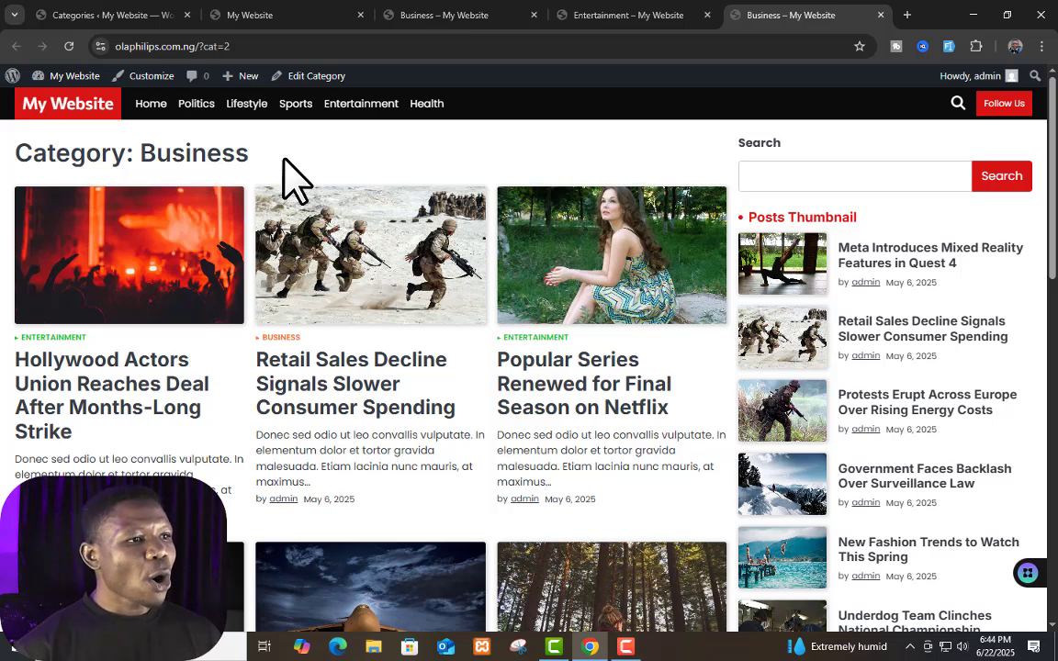
pyautogui.hotkey('ctrl', '1')
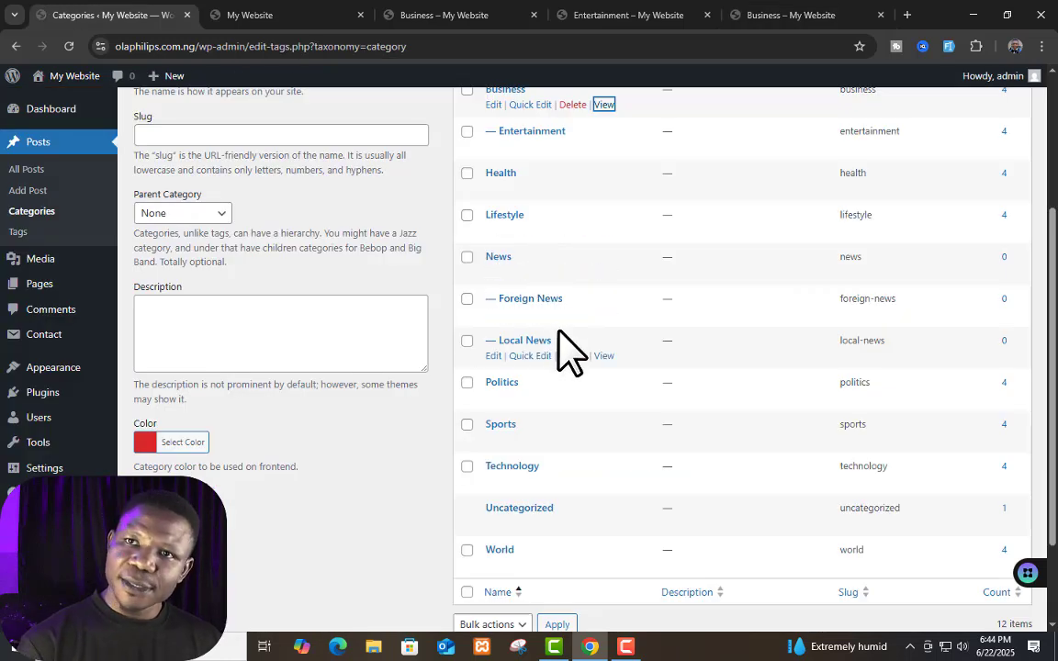
pyautogui.scroll(3, 551, 357)
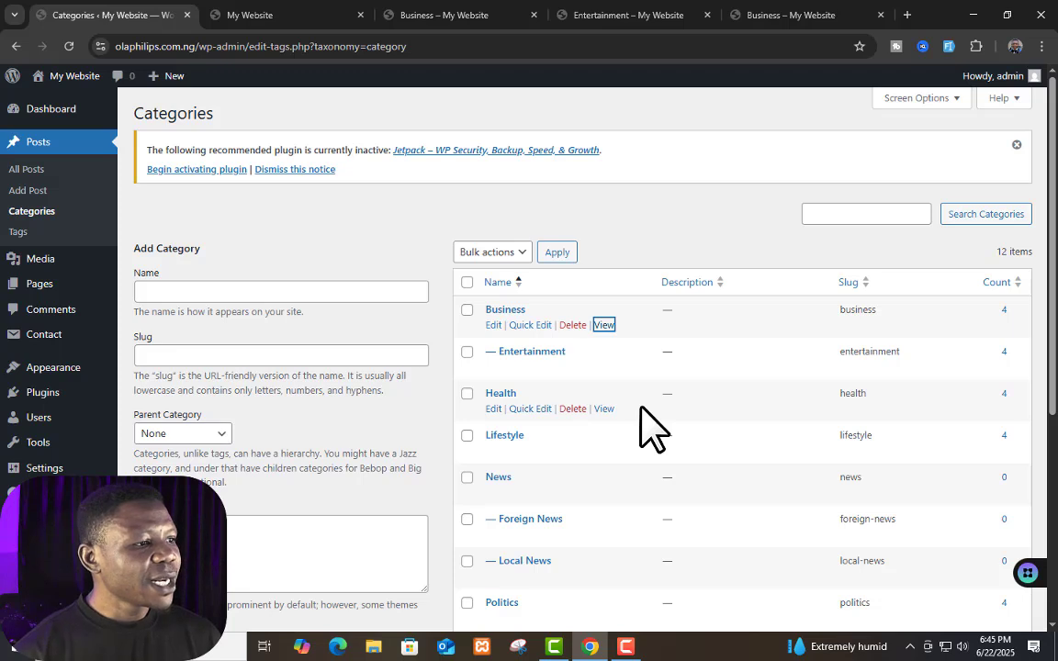
# - Add a new post tag named fashion
pyautogui.click(18, 233)
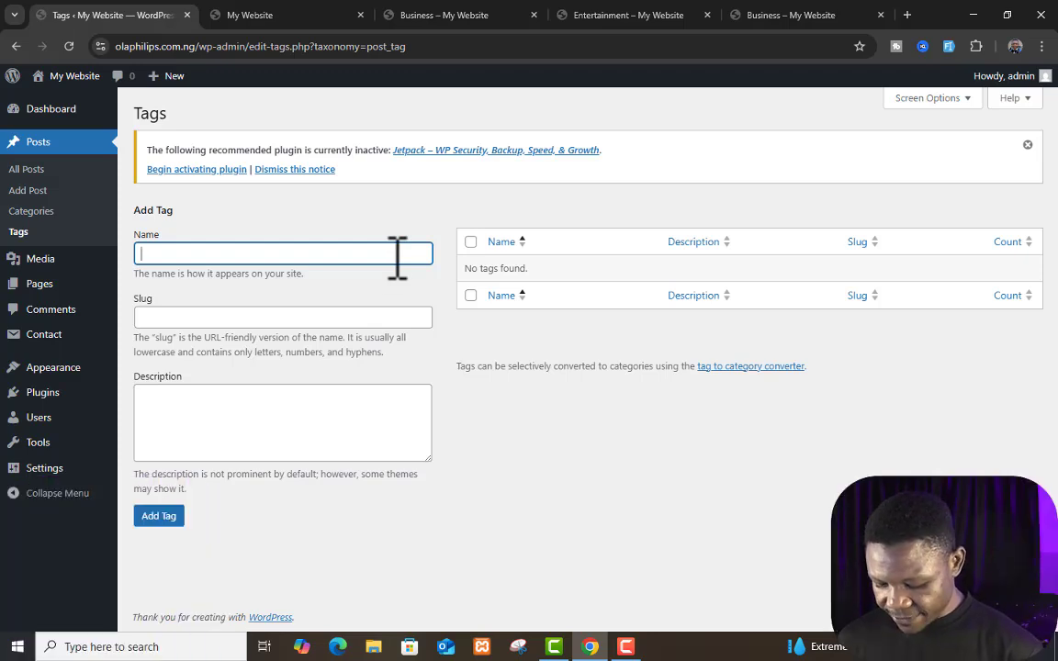
pyautogui.write('fashion')
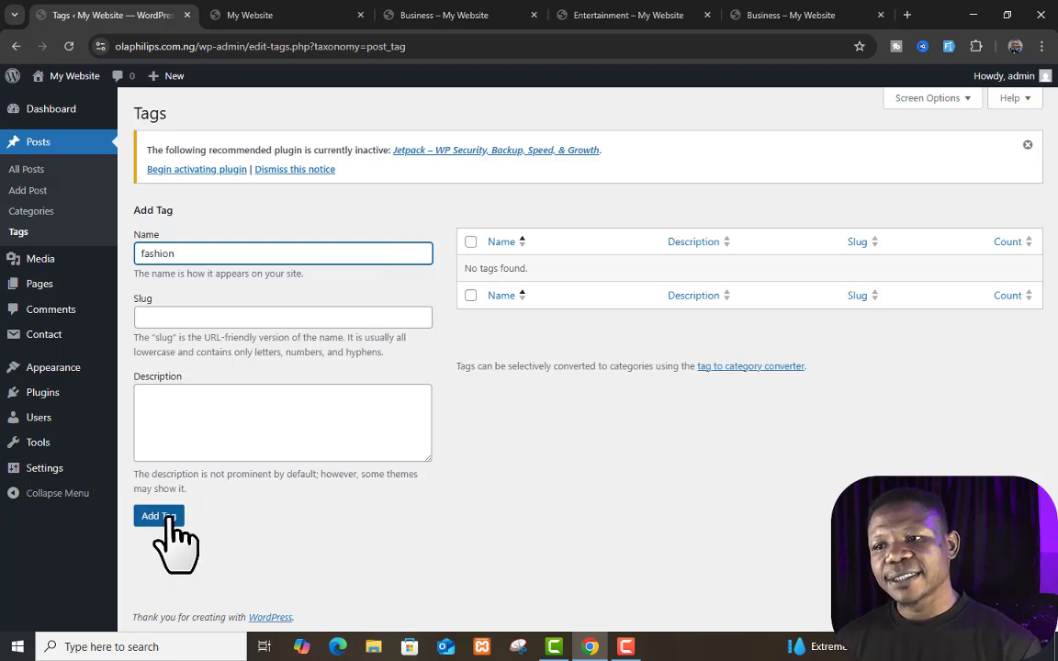
pyautogui.click(163, 516)
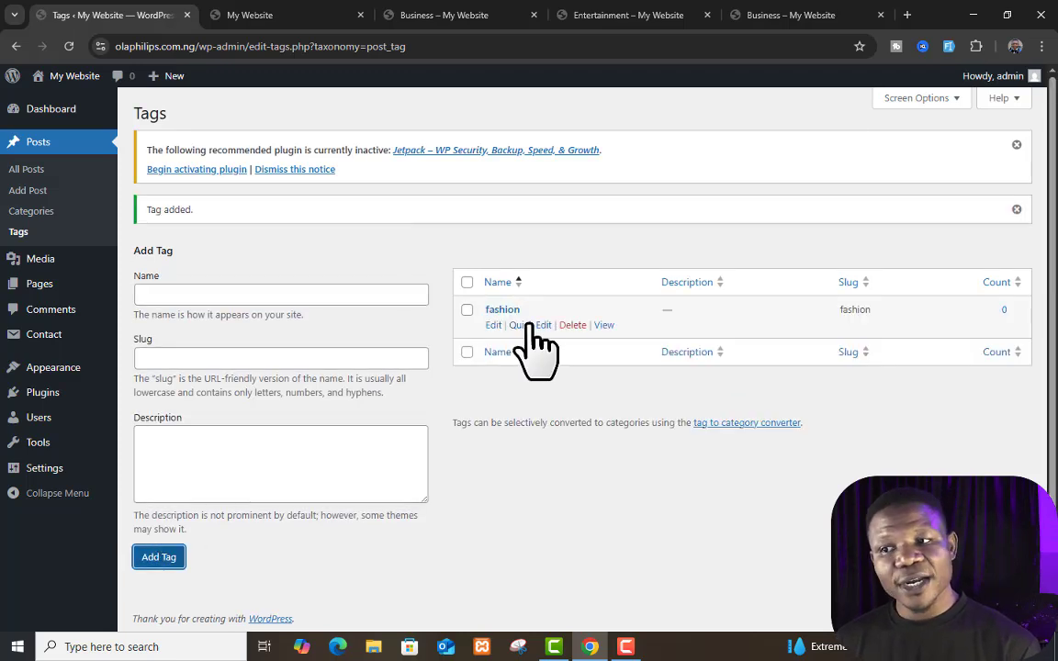